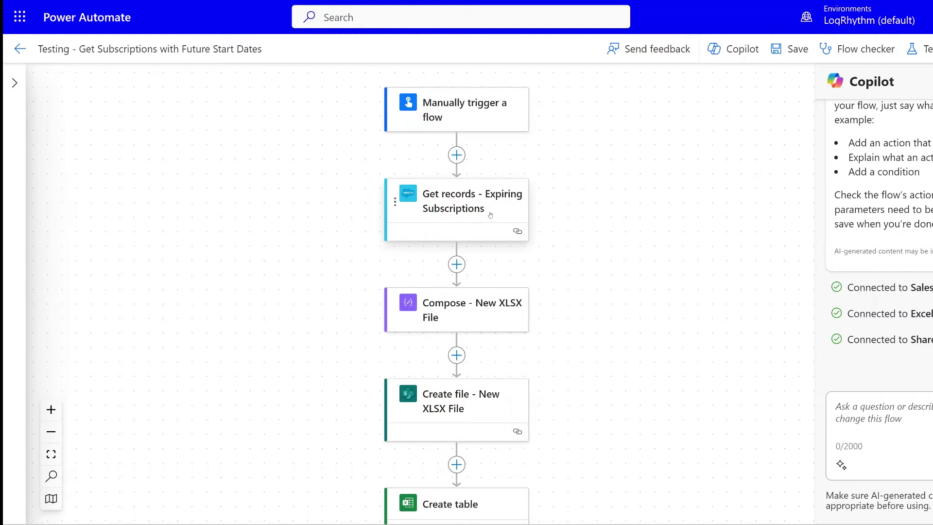
# - Scroll up and down through the existing subscriptions flow in the designer
pyautogui.scroll(-1, 583, 268)
pyautogui.scroll(-1, 583, 268)
pyautogui.scroll(-2, 519, 227)
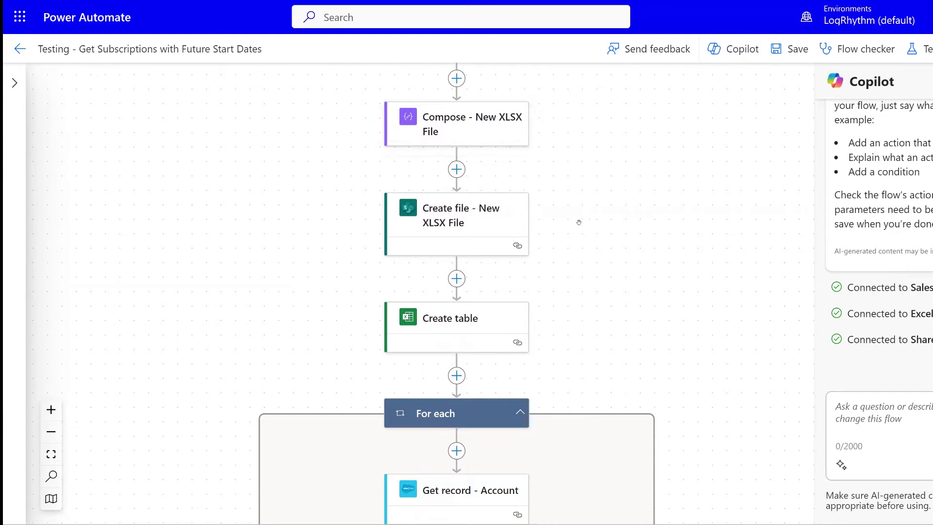
pyautogui.scroll(3, 579, 222)
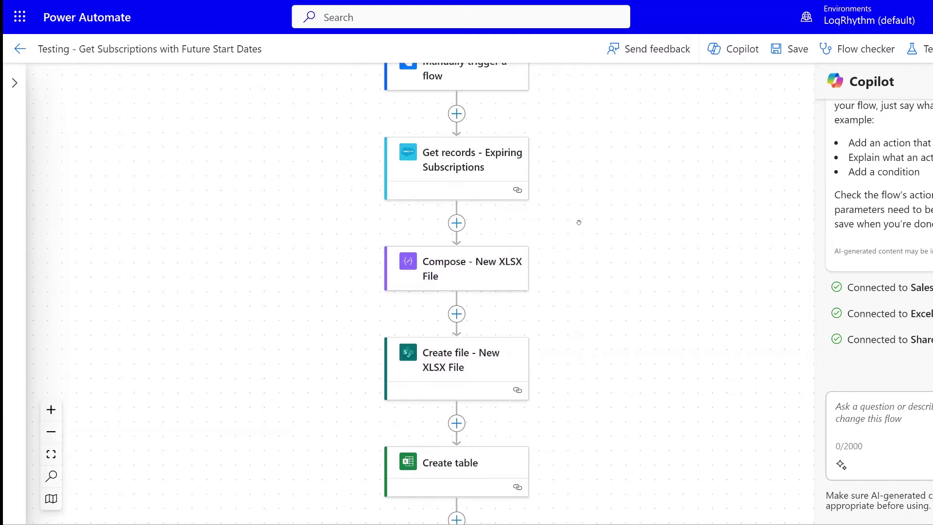
pyautogui.scroll(1, 578, 220)
pyautogui.scroll(-1, 577, 219)
pyautogui.scroll(2, 609, 256)
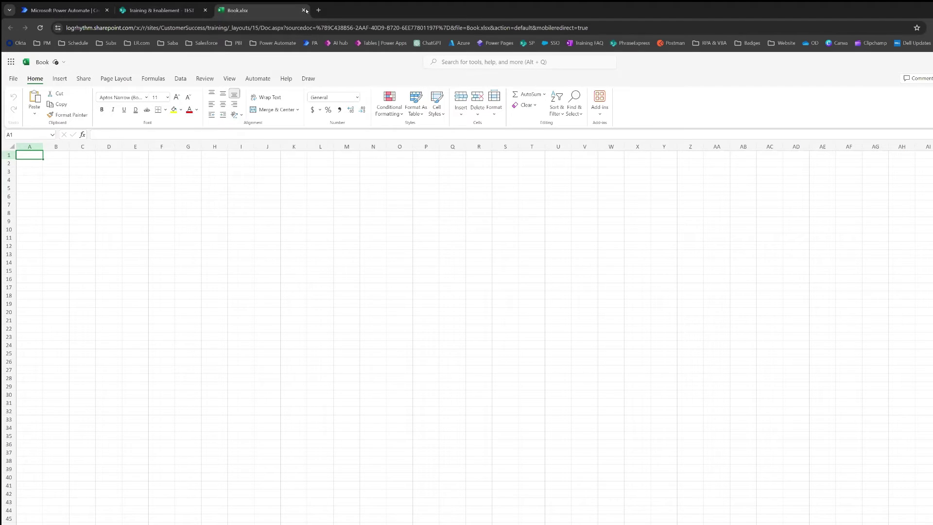
# - Close the Book.xlsx workbook and return to Power Automate's flow-creation page
pyautogui.click(304, 10)
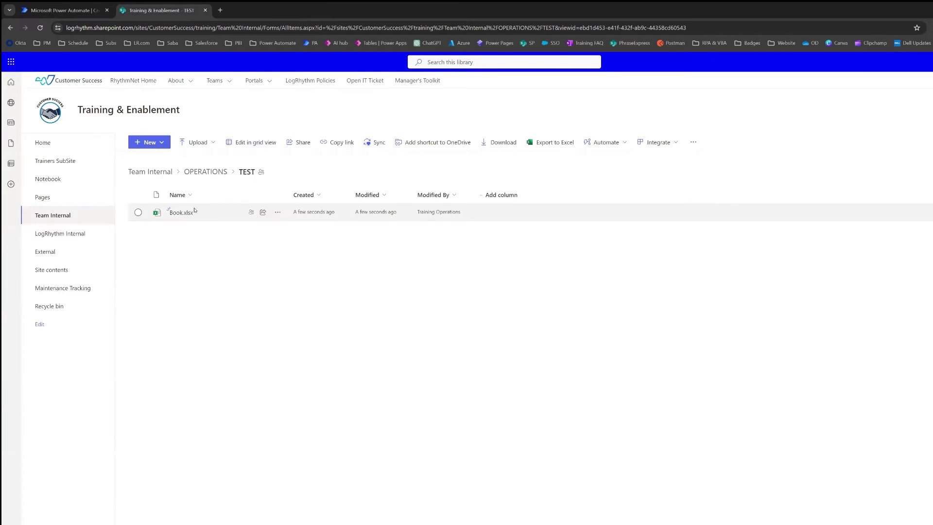
pyautogui.click(67, 4)
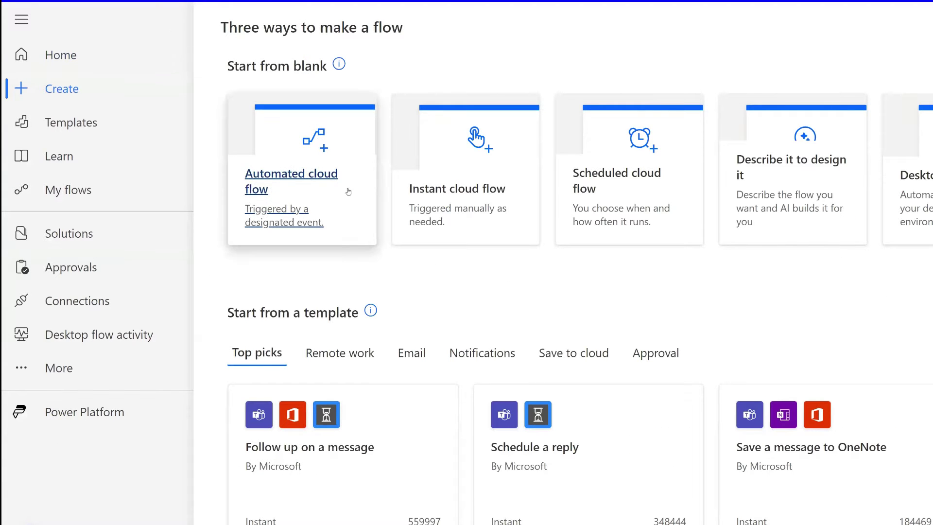
# - Create an instant cloud flow using the 'Manually trigger a flow' trigger
pyautogui.click(473, 203)
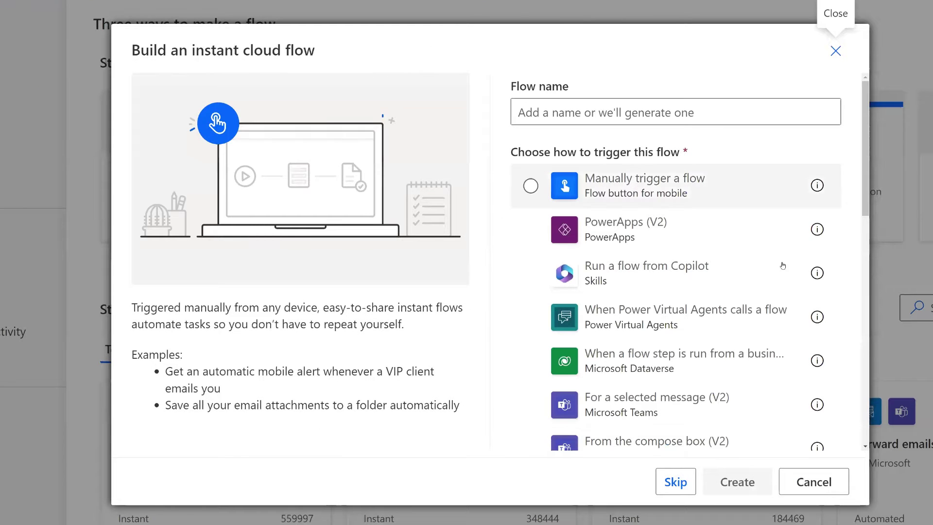
pyautogui.click(635, 189)
pyautogui.click(752, 484)
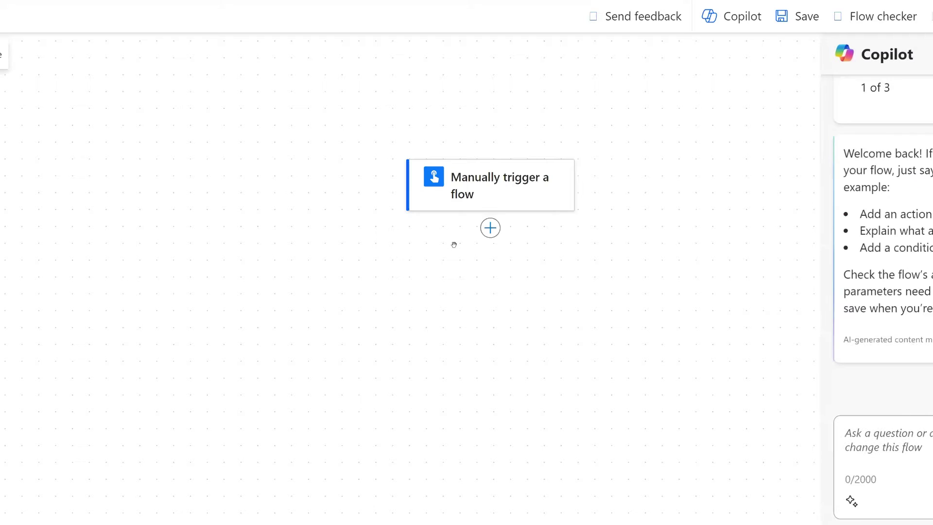
# - Add SharePoint's 'Get file content' action under the trigger, found by searching 'file content'
pyautogui.click(491, 228)
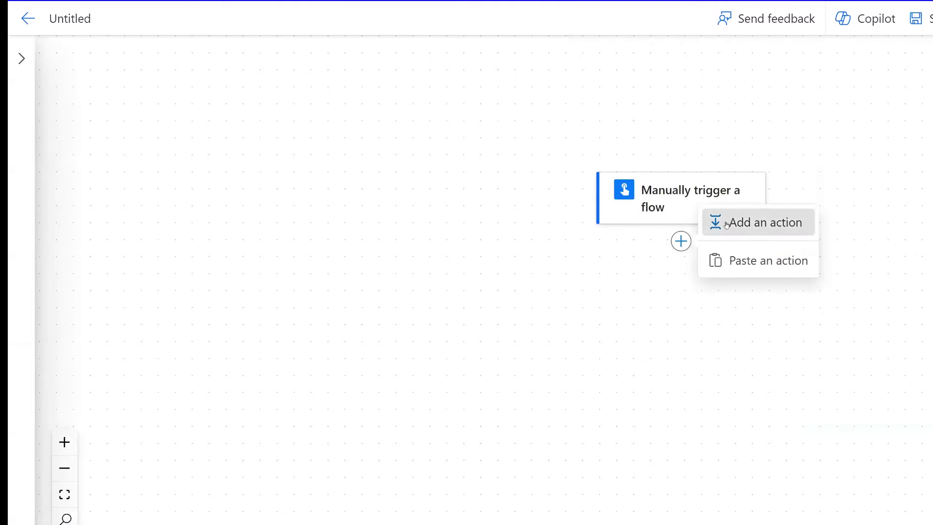
pyautogui.click(715, 221)
pyautogui.write('get co')
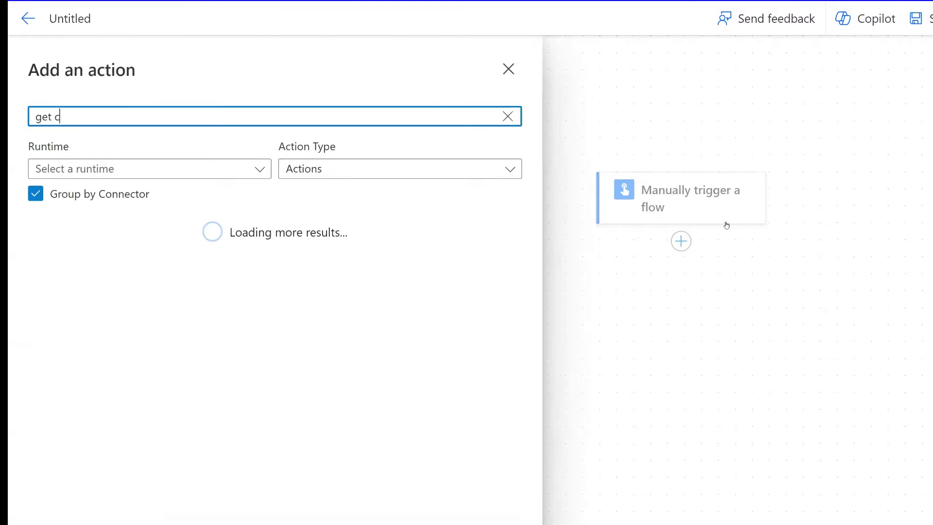
pyautogui.press('BackSpace')
pyautogui.press('BackSpace')
pyautogui.write('file content')
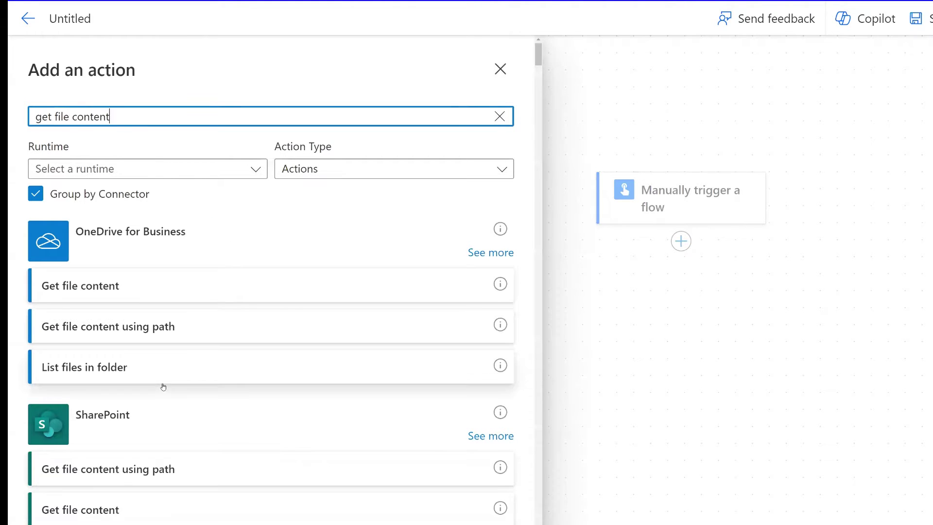
pyautogui.click(121, 461)
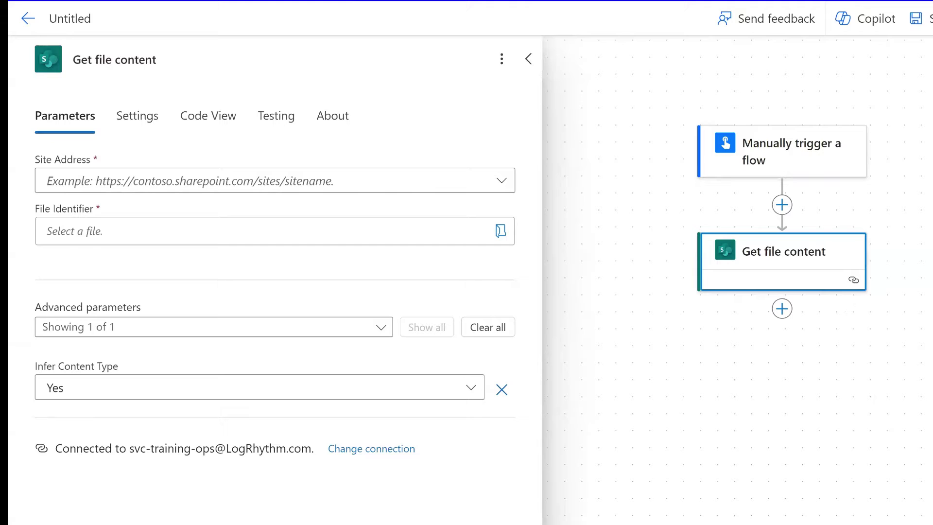
# - Point Get file content at Training & Enablement and /Team Internal/OPERATIONS/TEST/Book.xlsx
pyautogui.click(160, 182)
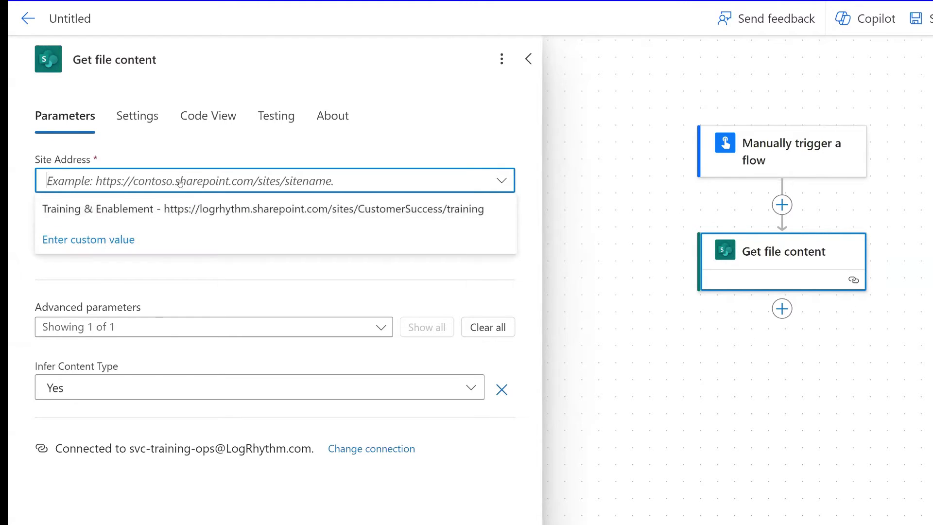
pyautogui.click(190, 208)
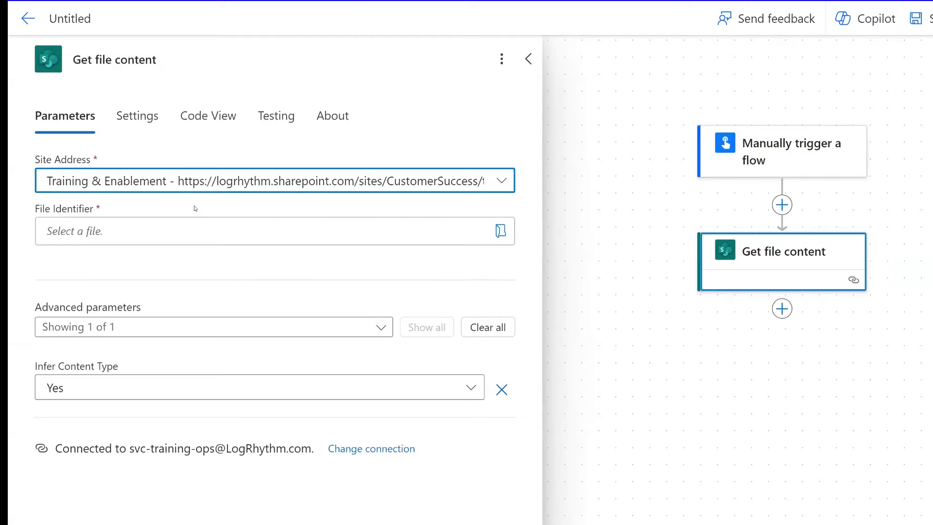
pyautogui.click(501, 231)
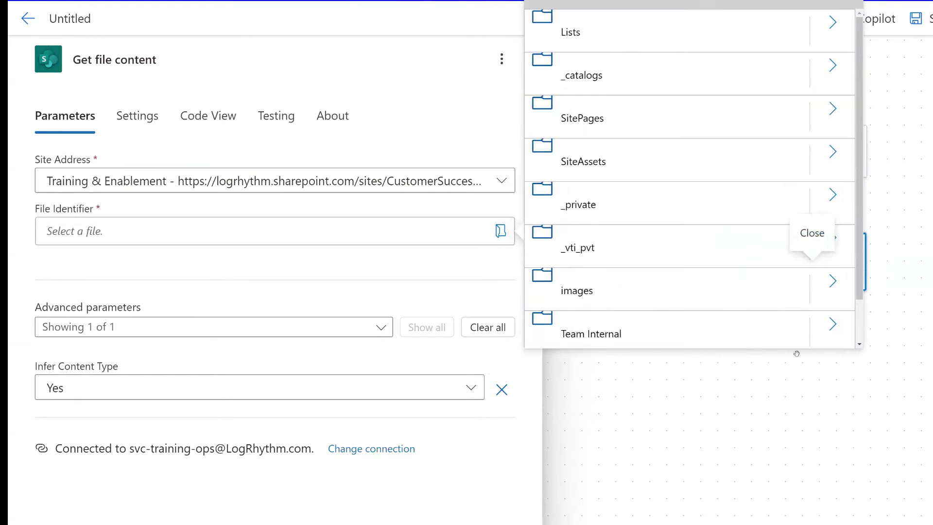
pyautogui.click(830, 335)
pyautogui.click(581, 281)
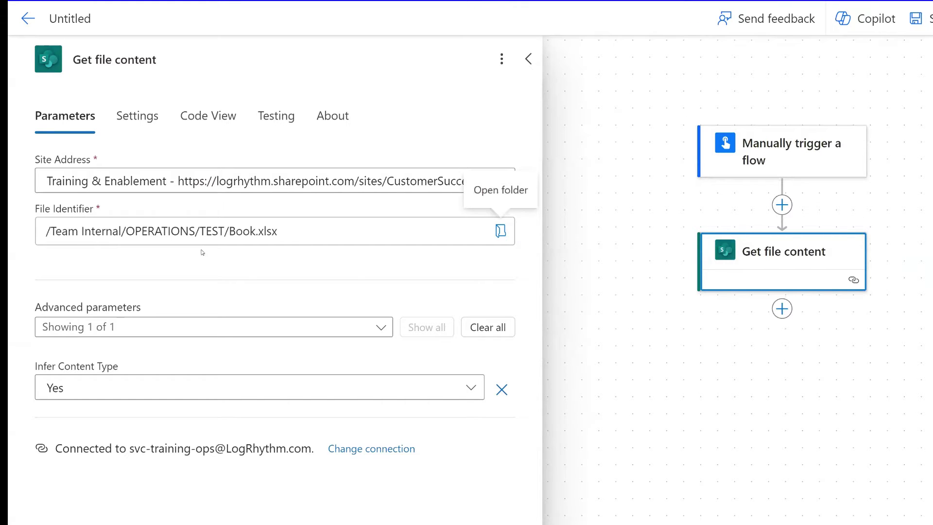
pyautogui.click(717, 367)
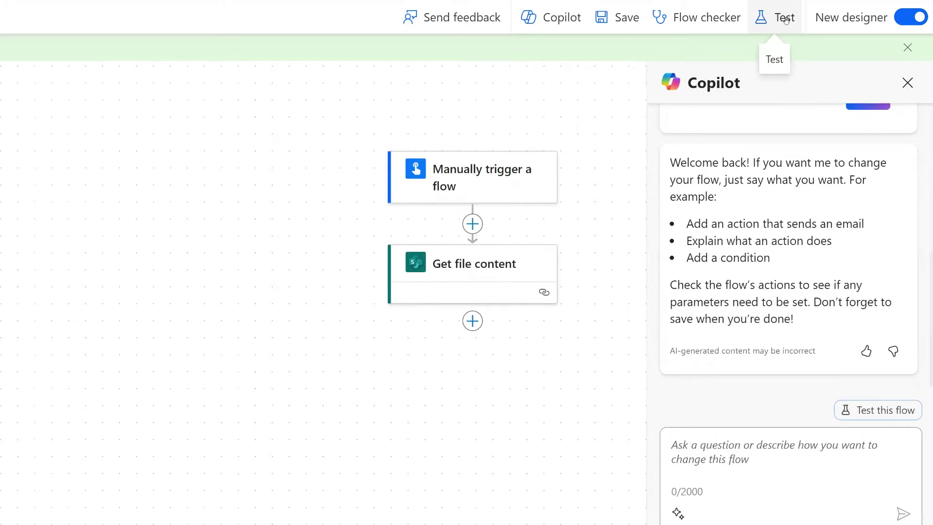
# - Start a manual test run of the flow
pyautogui.click(786, 19)
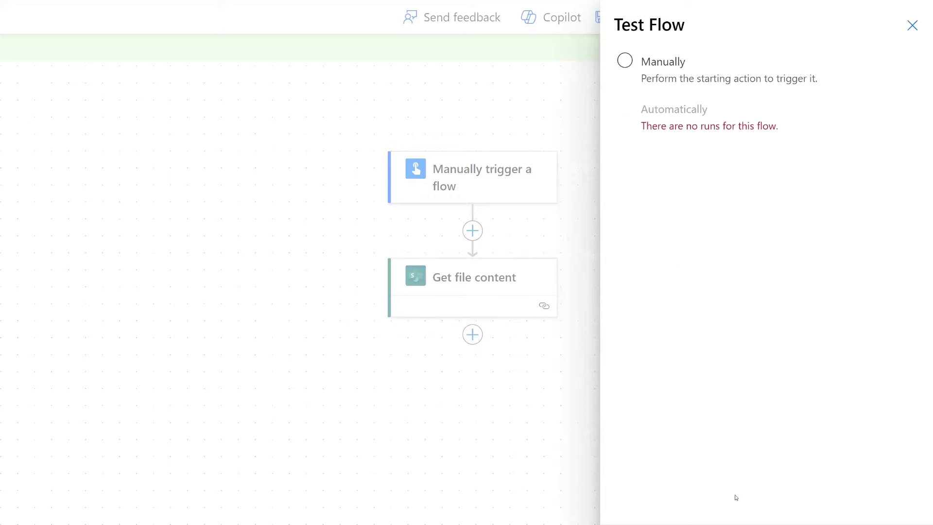
pyautogui.click(645, 77)
pyautogui.click(640, 499)
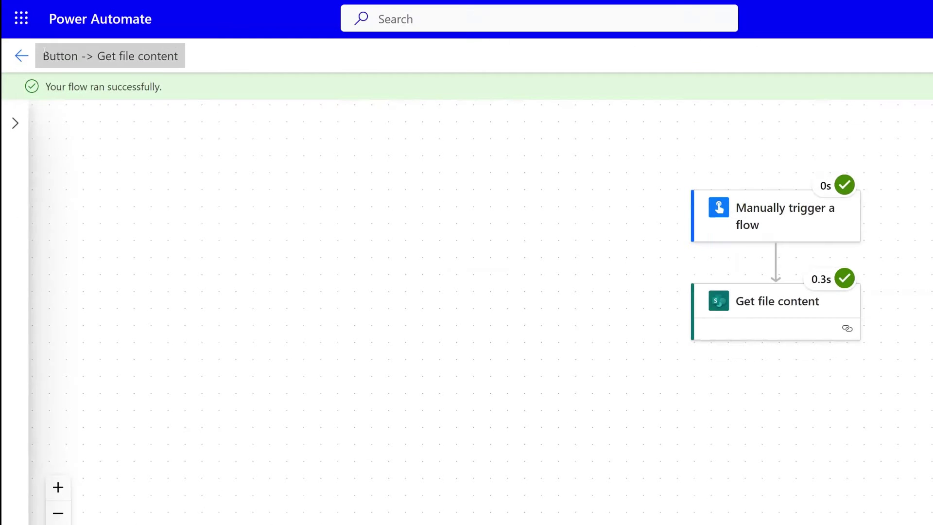
# - Inspect the Get file content run's inputs and outputs, selecting the body's $content value
pyautogui.click(776, 309)
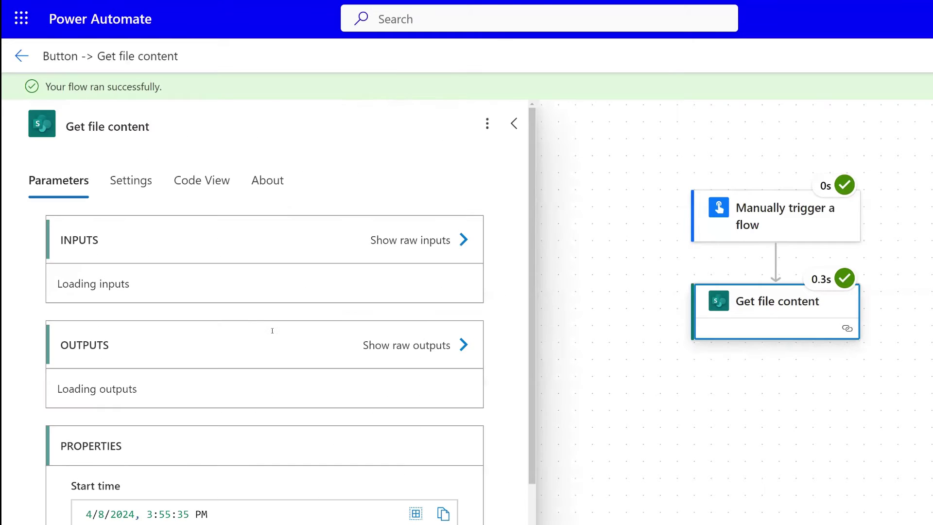
pyautogui.scroll(-1, 271, 329)
pyautogui.scroll(-10, 390, 327)
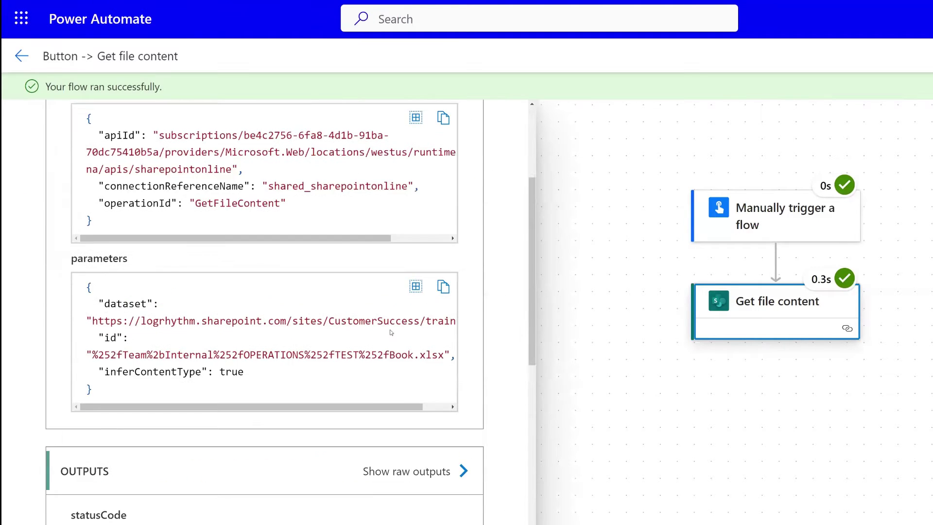
pyautogui.scroll(-3, 303, 328)
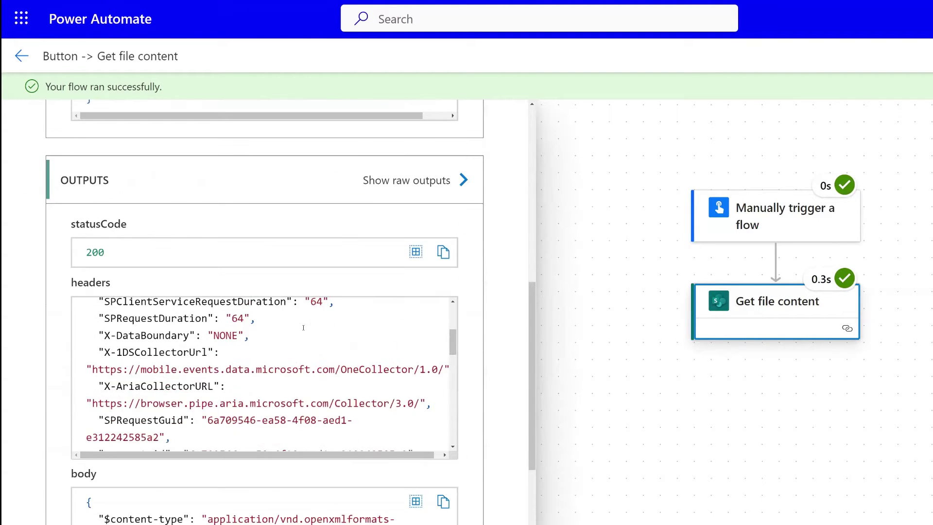
pyautogui.moveTo(533, 357); pyautogui.dragTo(531, 425)
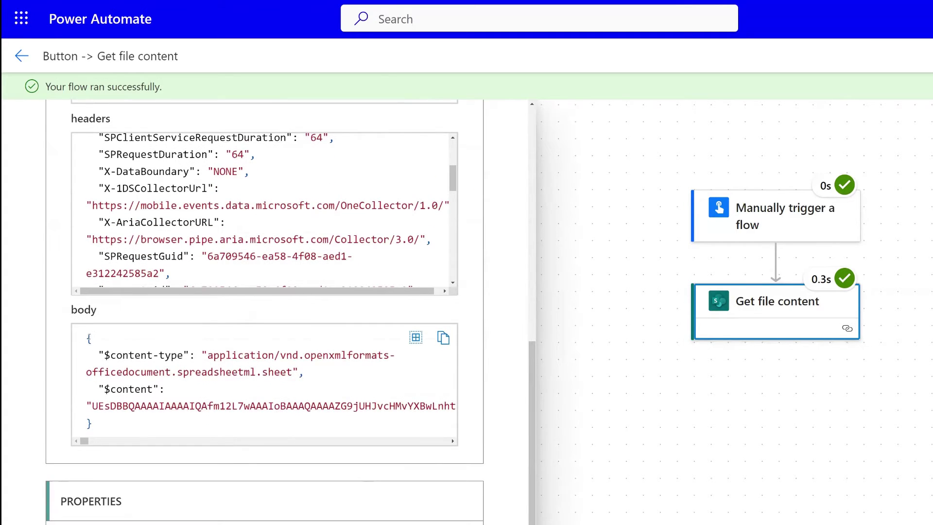
pyautogui.moveTo(93, 424); pyautogui.dragTo(90, 389)
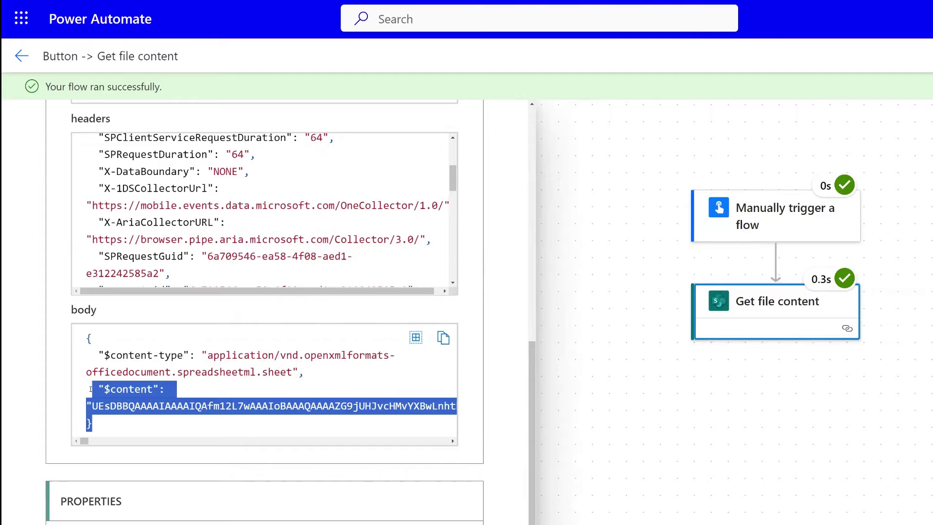
pyautogui.click(126, 422)
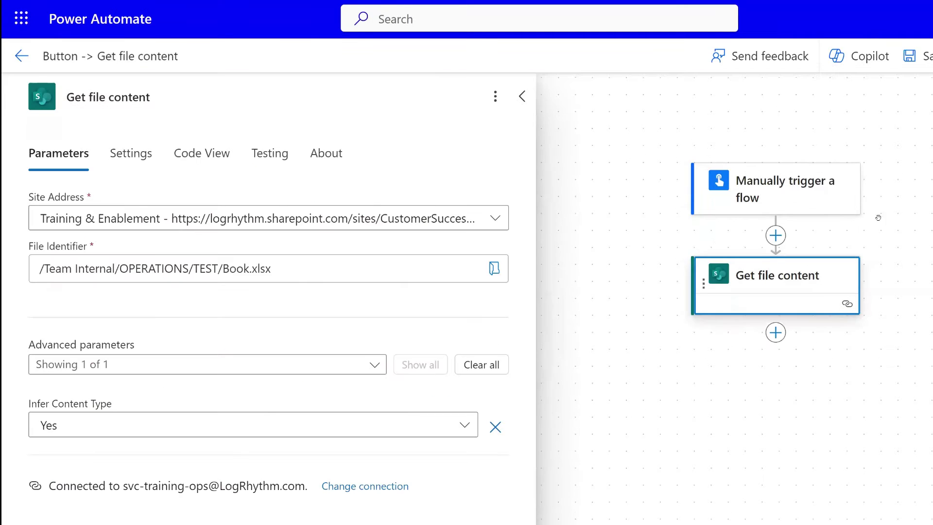
# - Insert a Compose action before Get file content and paste the base64 spreadsheet JSON into Inputs
pyautogui.click(775, 243)
pyautogui.click(855, 214)
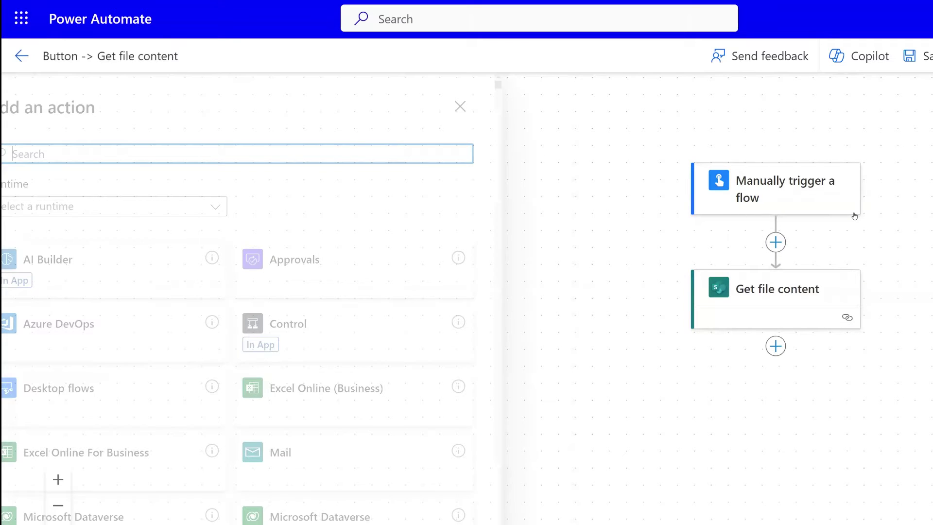
pyautogui.write('compose')
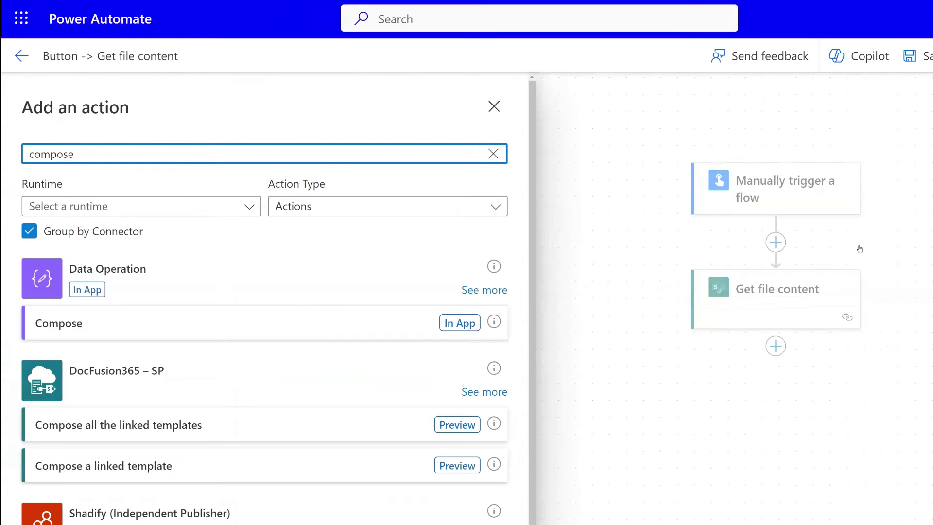
pyautogui.click(232, 333)
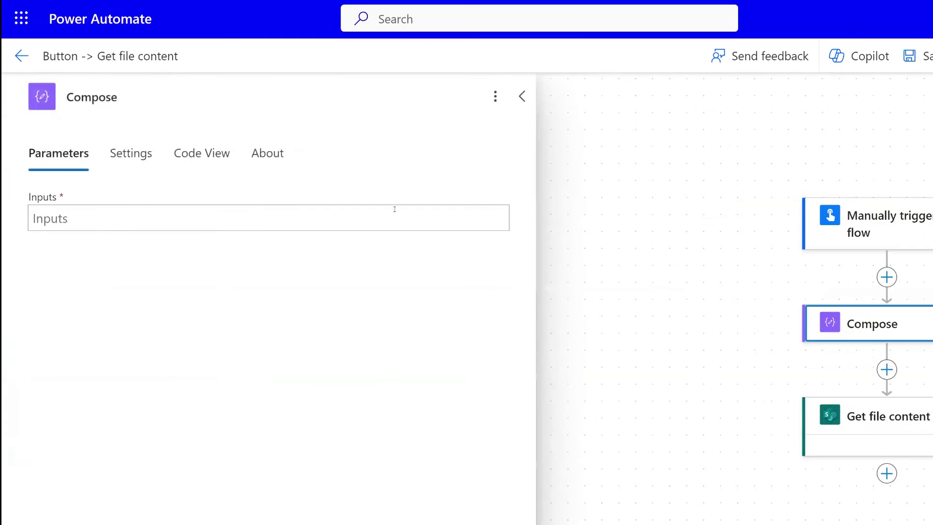
pyautogui.click(147, 212)
pyautogui.hotkey('ctrl', 'v')
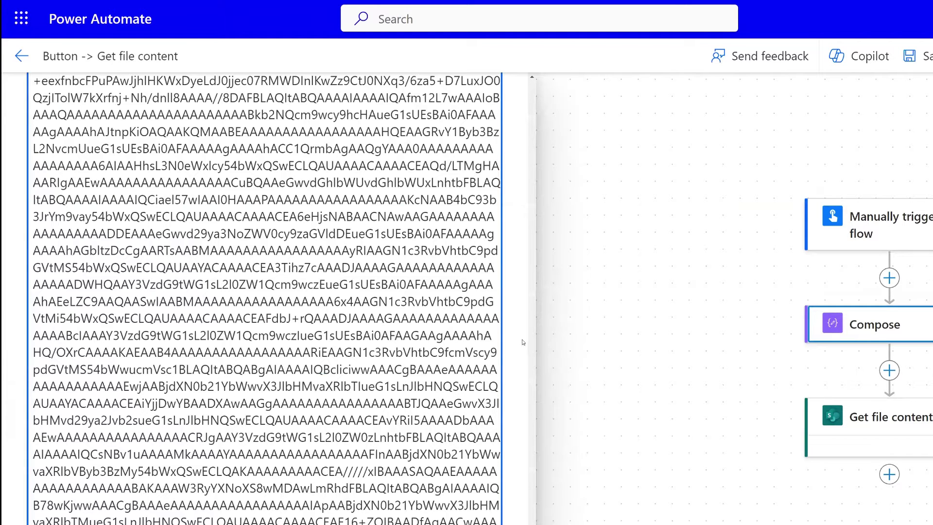
pyautogui.scroll(-10, 524, 338)
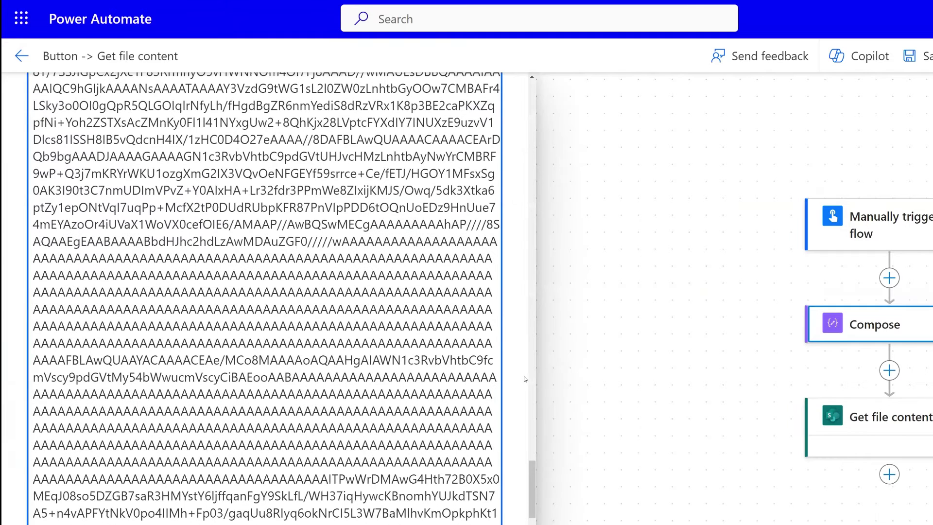
pyautogui.scroll(15, 535, 91)
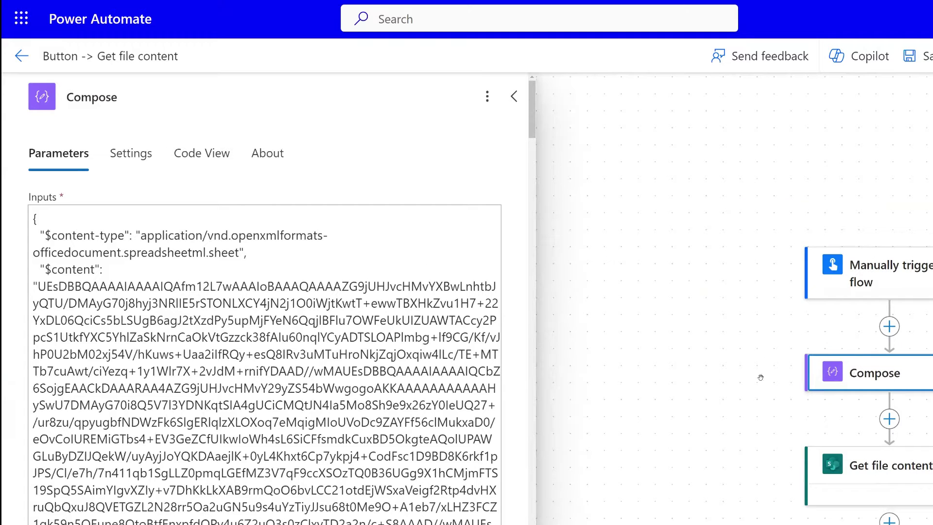
# - Append '- New XLSX File' to the Compose step's title
pyautogui.moveTo(710, 428); pyautogui.dragTo(593, 246)
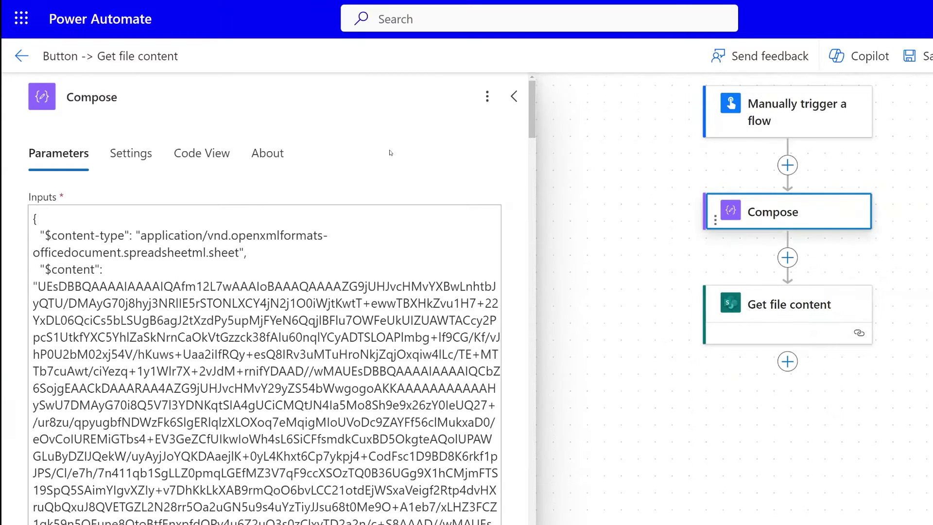
pyautogui.click(168, 98)
pyautogui.write('- New')
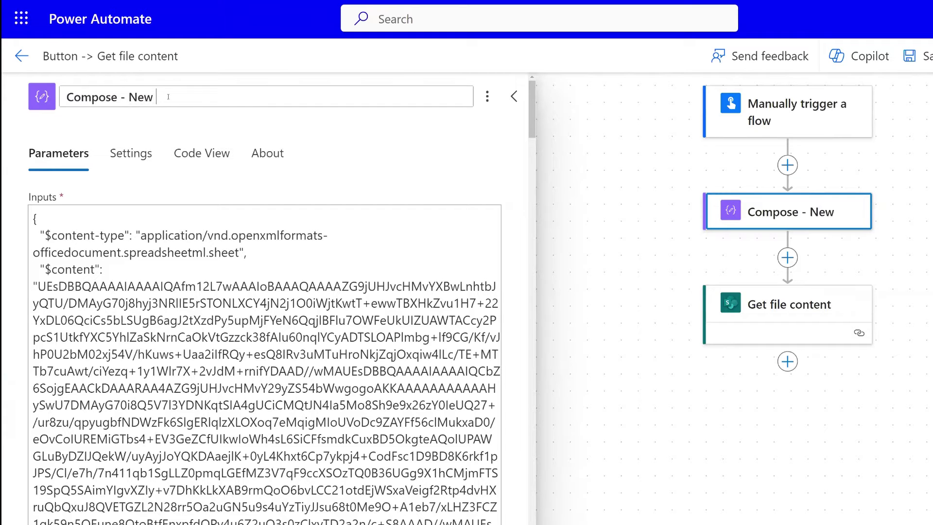
pyautogui.write('XLSX File')
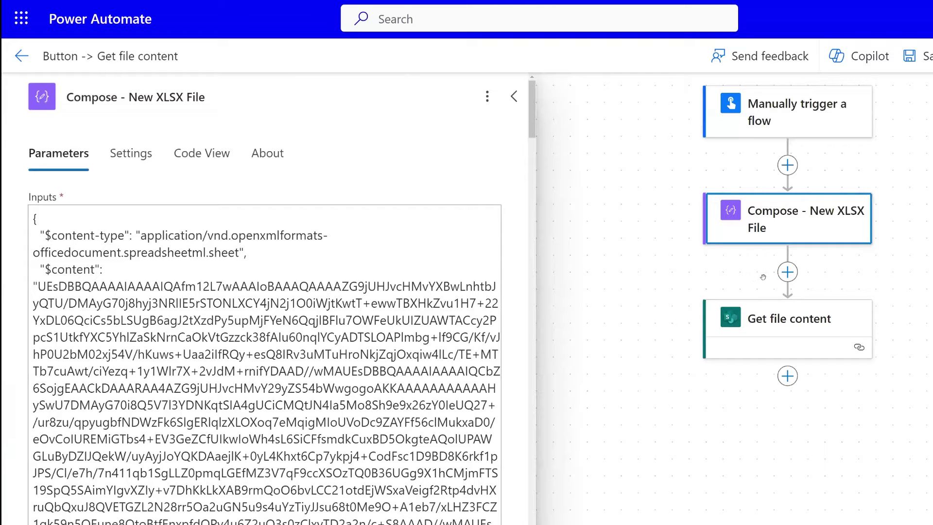
# - Insert SharePoint's 'Create file' action below Compose - New XLSX File via a 'create file' search
pyautogui.click(787, 273)
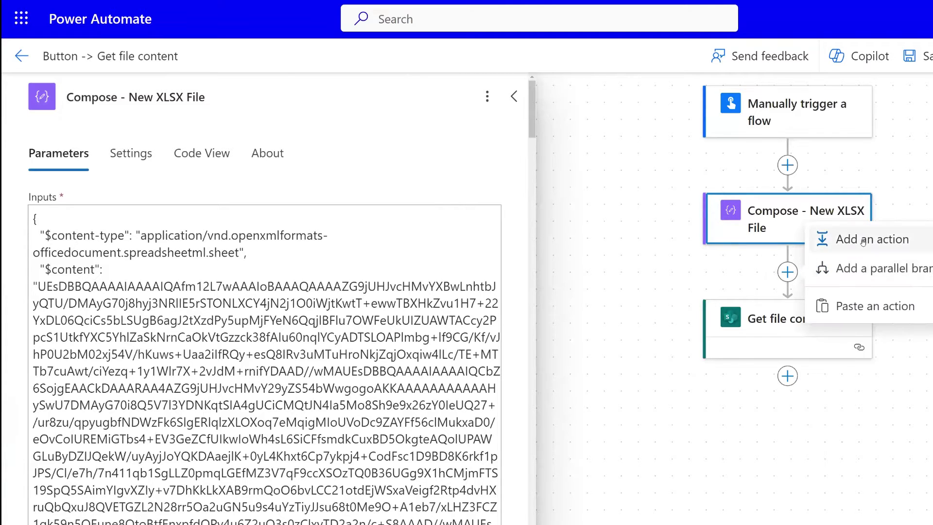
pyautogui.click(827, 237)
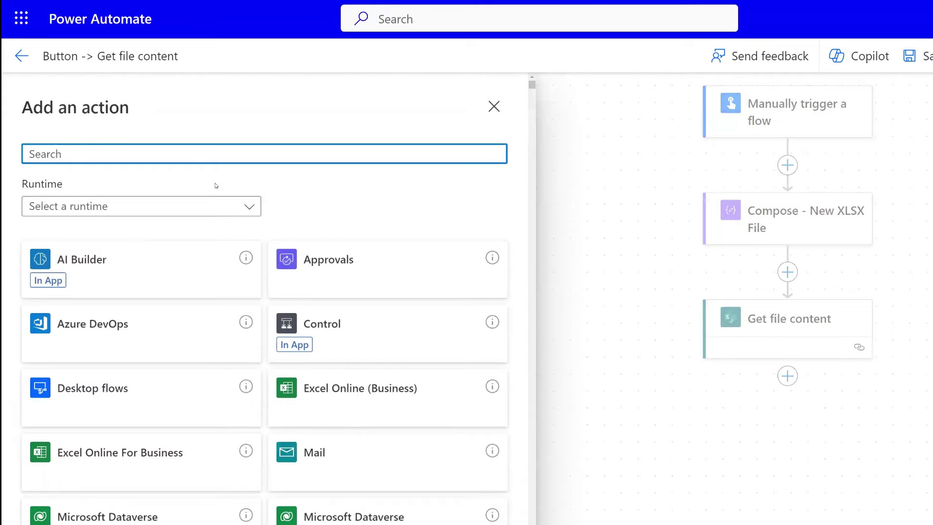
pyautogui.write('create file')
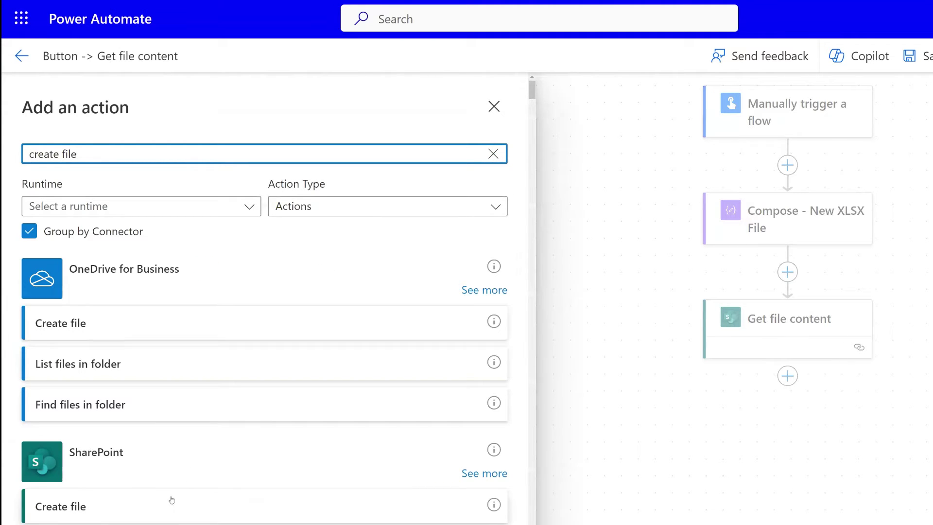
pyautogui.click(116, 505)
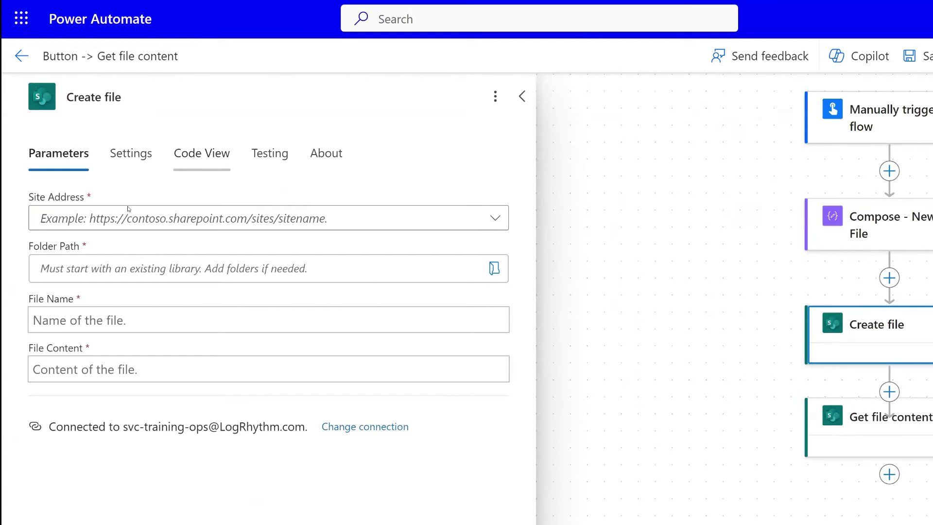
# - Target the Training & Enablement site's /Team Internal/OPERATIONS/TEST folder with file name Expired_Training_Sub_Records_
pyautogui.click(295, 224)
pyautogui.click(189, 253)
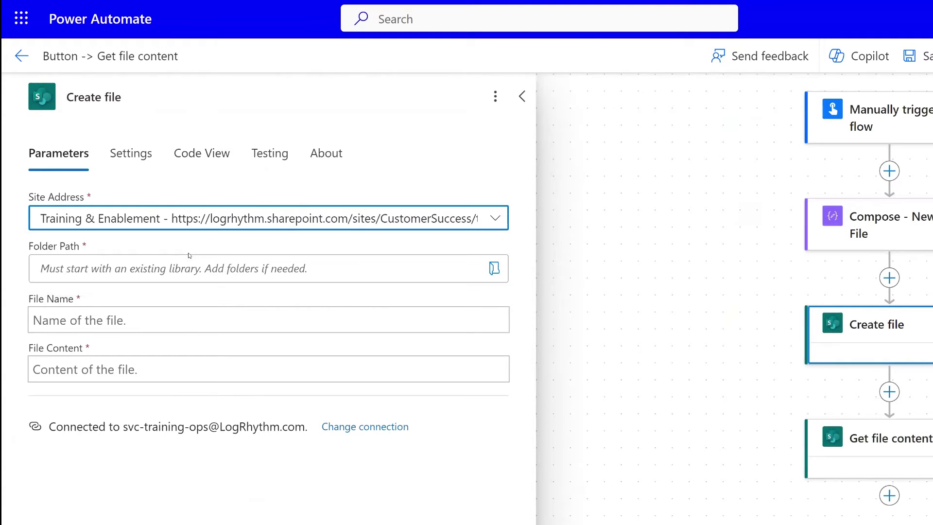
pyautogui.click(495, 269)
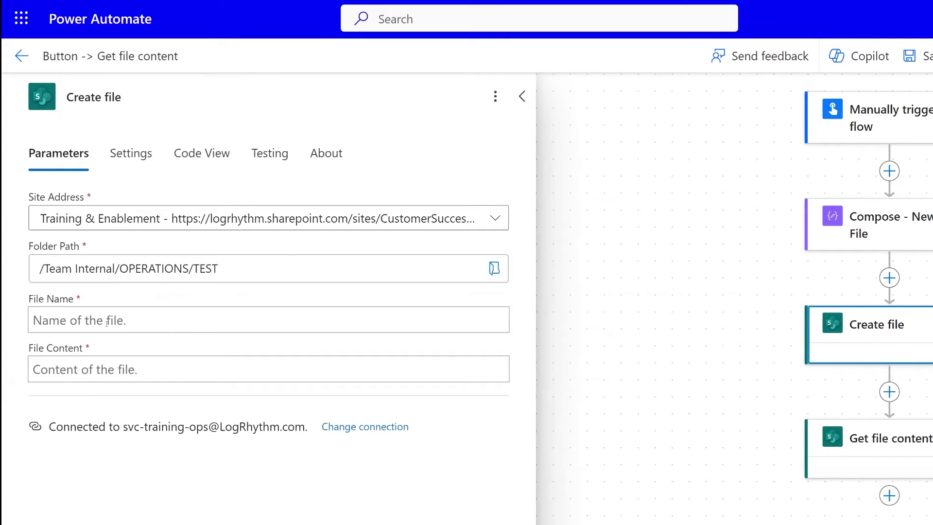
pyautogui.click(107, 323)
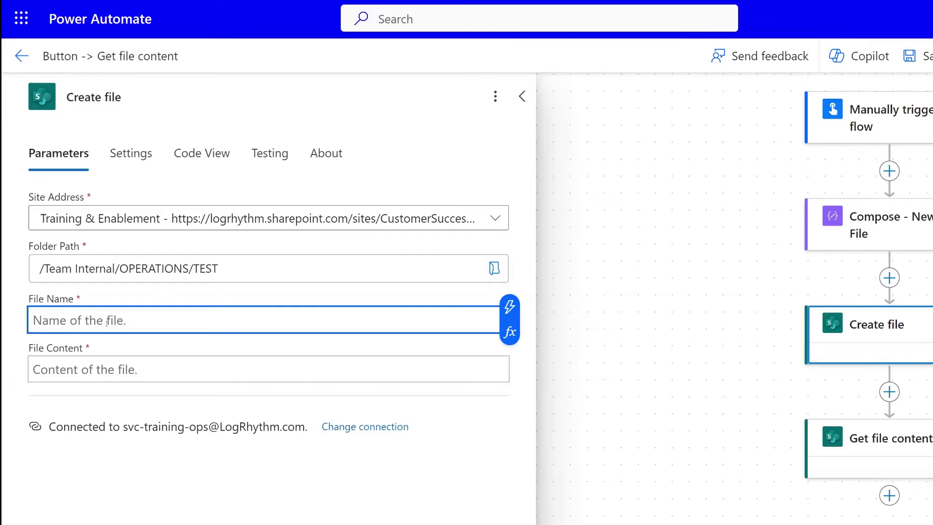
pyautogui.write('Expired')
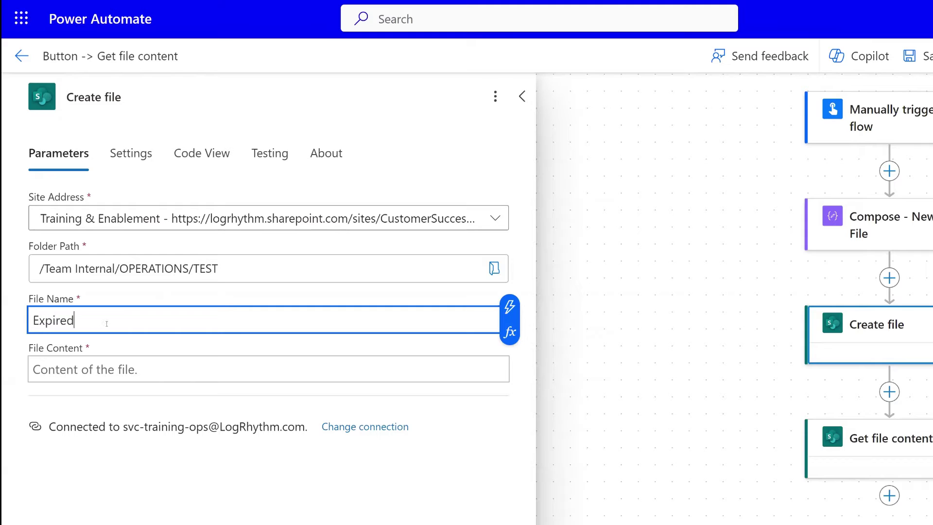
pyautogui.write('_Training_Sub')
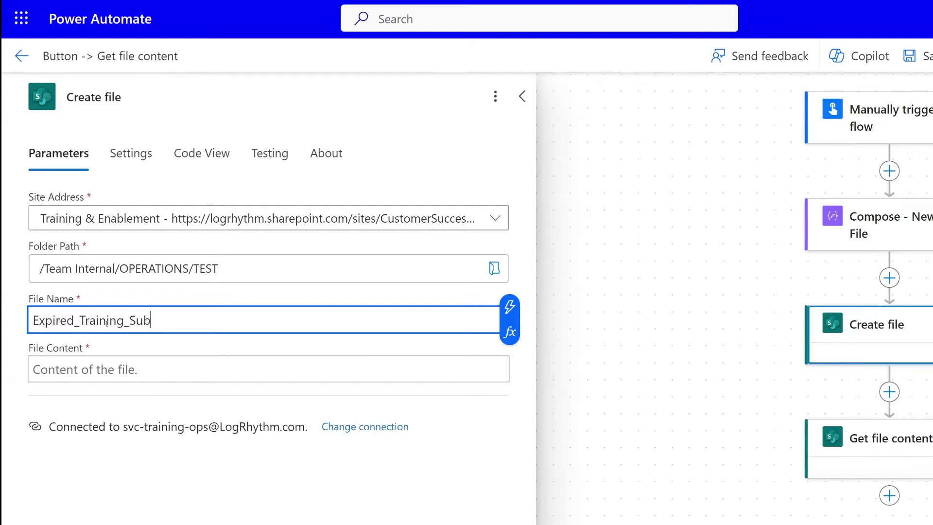
pyautogui.write('_Records_')
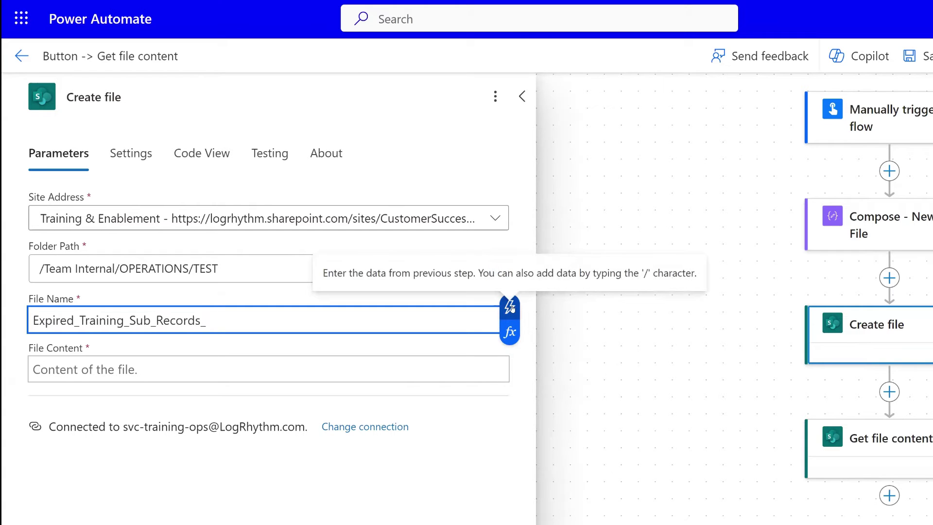
# - Append a utcNow() timestamp expression and .xlsx to the Expired_Training_Sub_Records_ file name
pyautogui.click(510, 332)
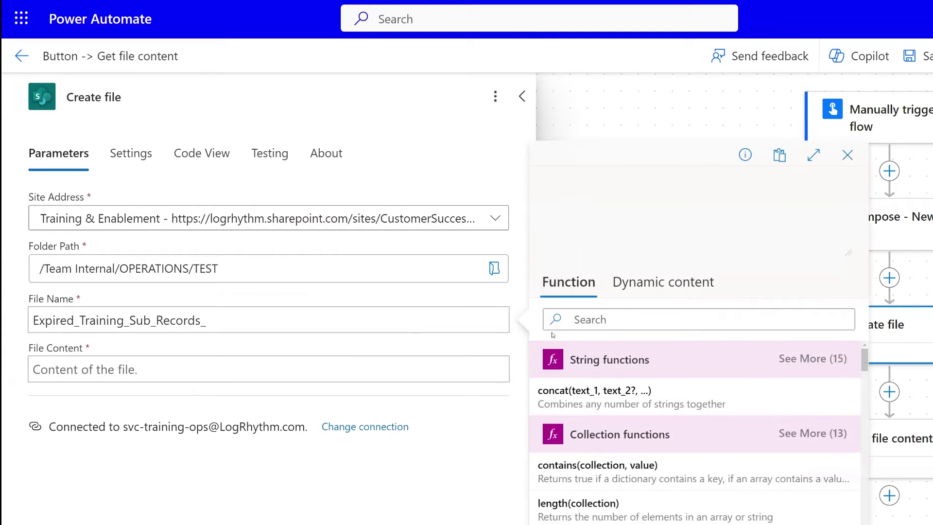
pyautogui.click(586, 323)
pyautogui.write('utc')
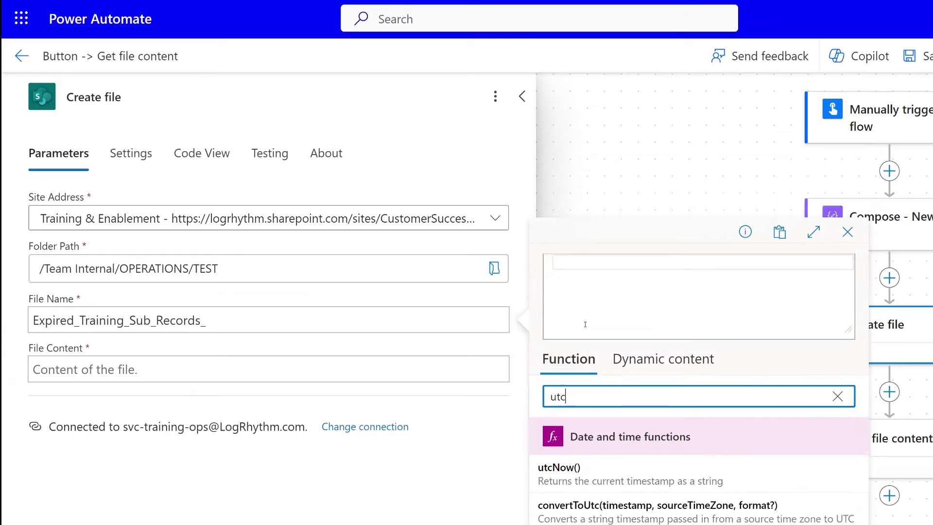
pyautogui.click(571, 470)
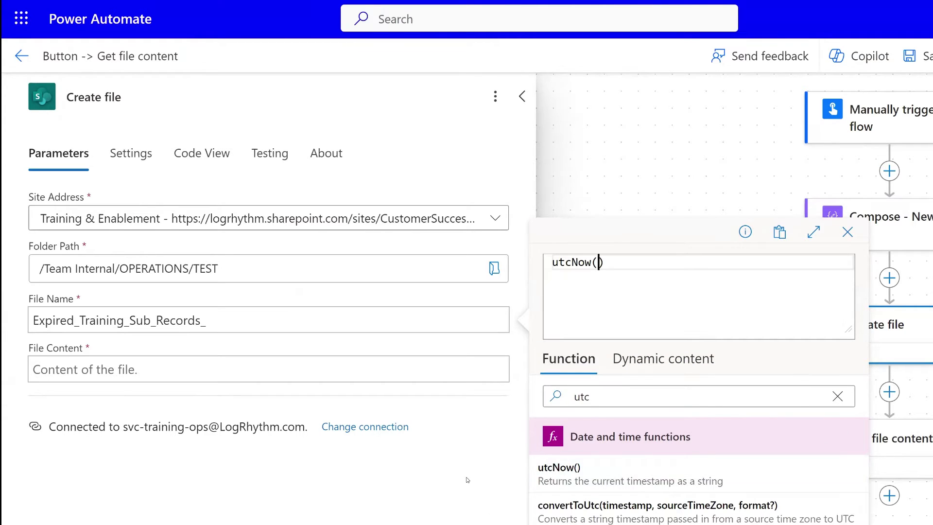
pyautogui.press('Return')
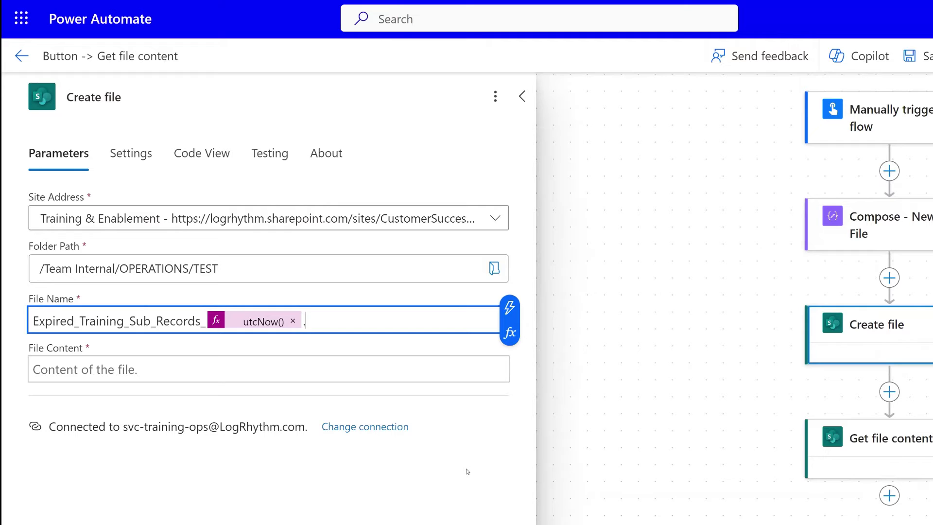
pyautogui.write('xlsx')
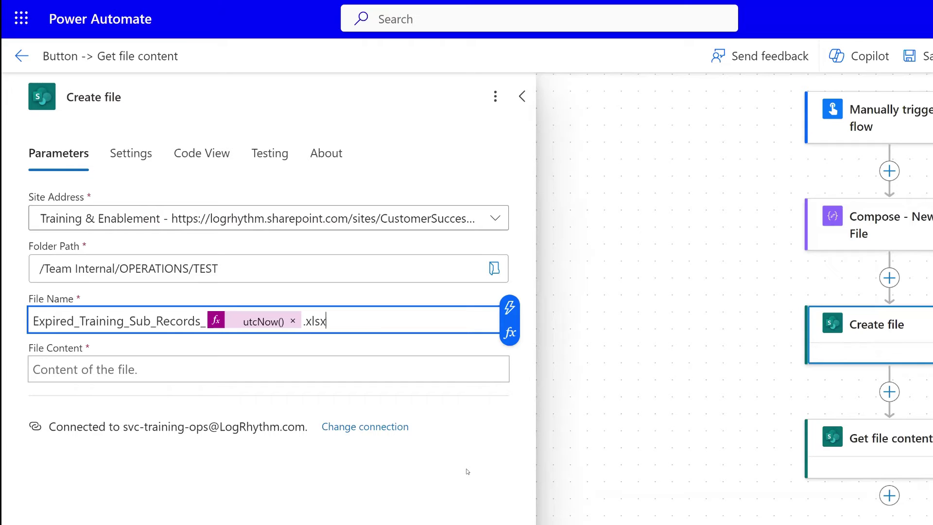
# - Set File Content to the Compose Outputs and rename the step 'Create file - New XLSX File'
pyautogui.click(233, 371)
pyautogui.press('Tab')
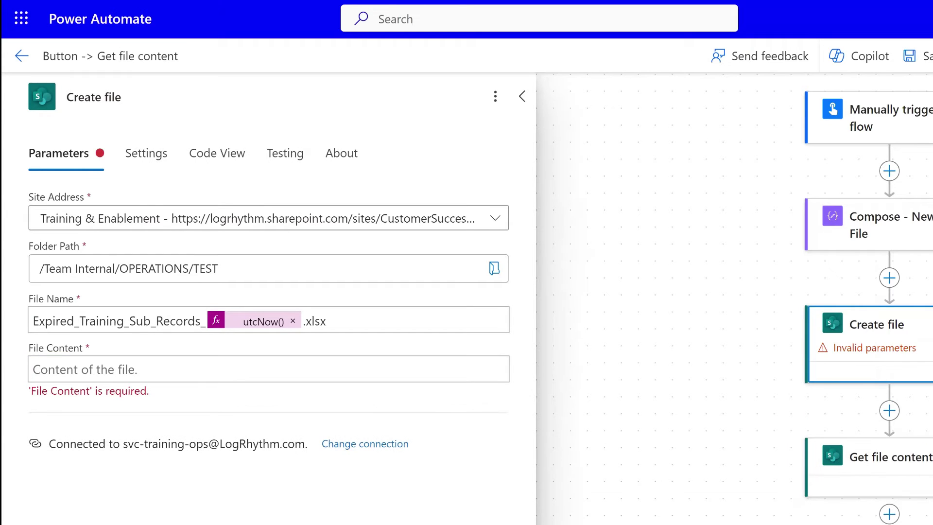
pyautogui.click(86, 364)
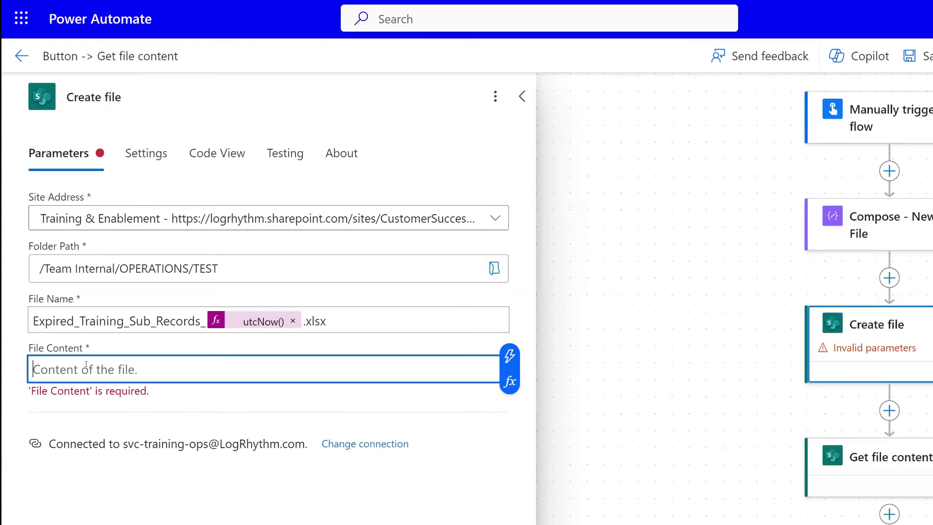
pyautogui.click(512, 358)
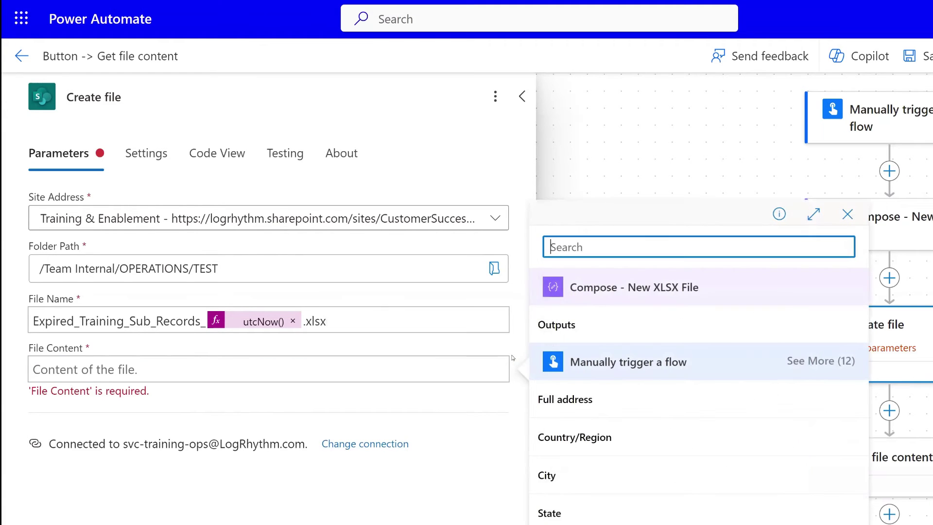
pyautogui.click(620, 331)
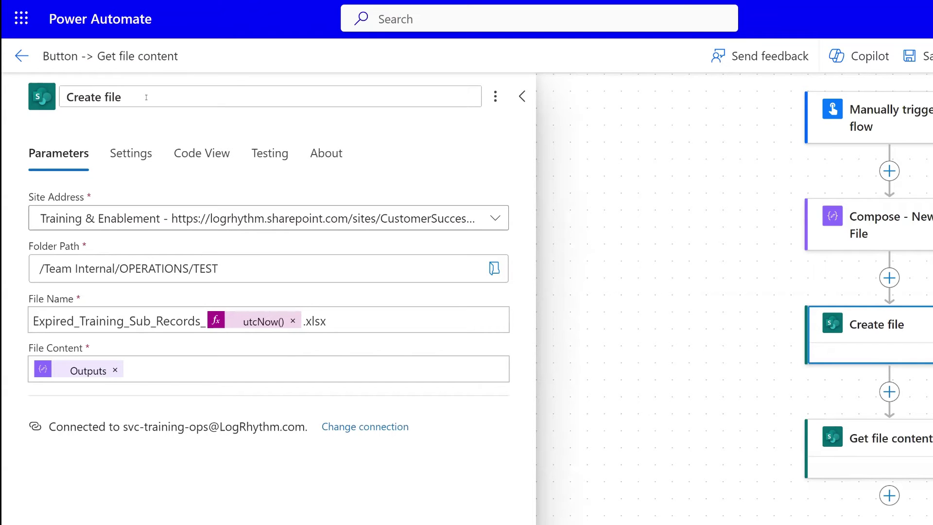
pyautogui.write('- New XLSX File')
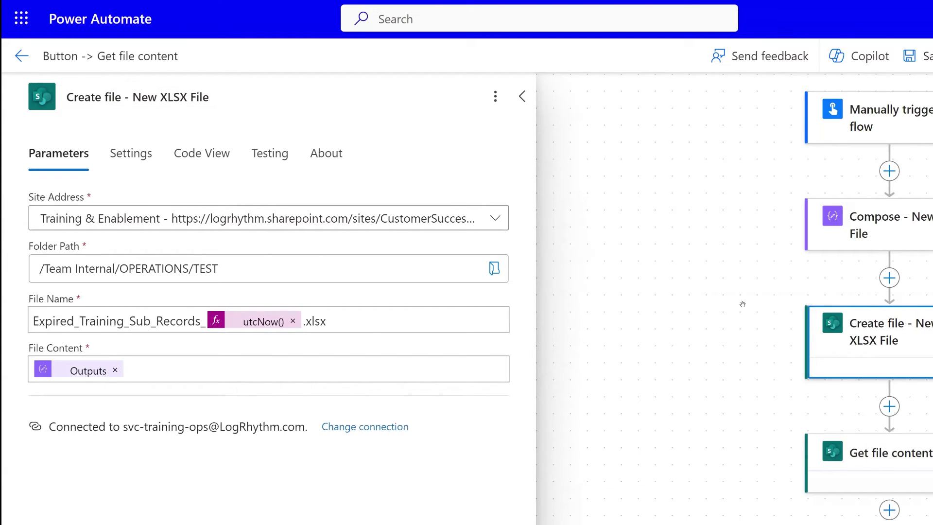
# - Delete the Get file content step and save the flow
pyautogui.click(743, 304)
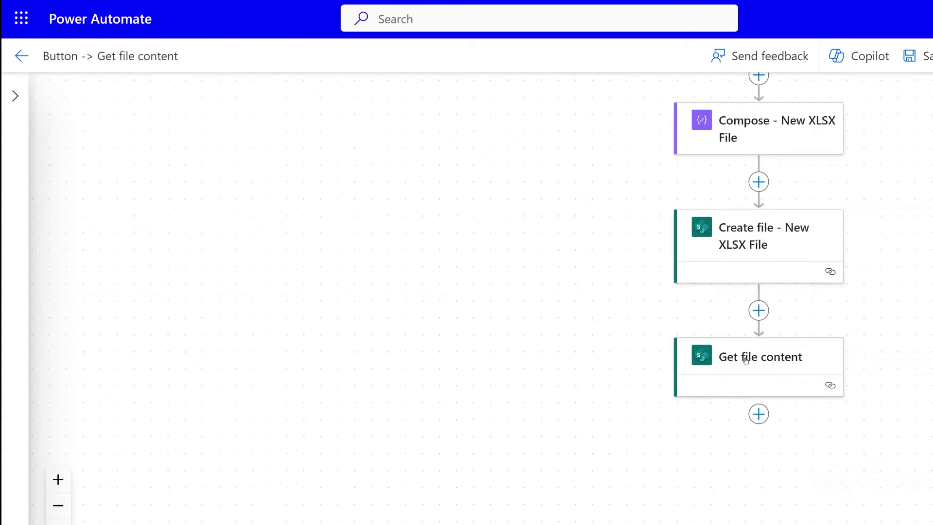
pyautogui.click(807, 360)
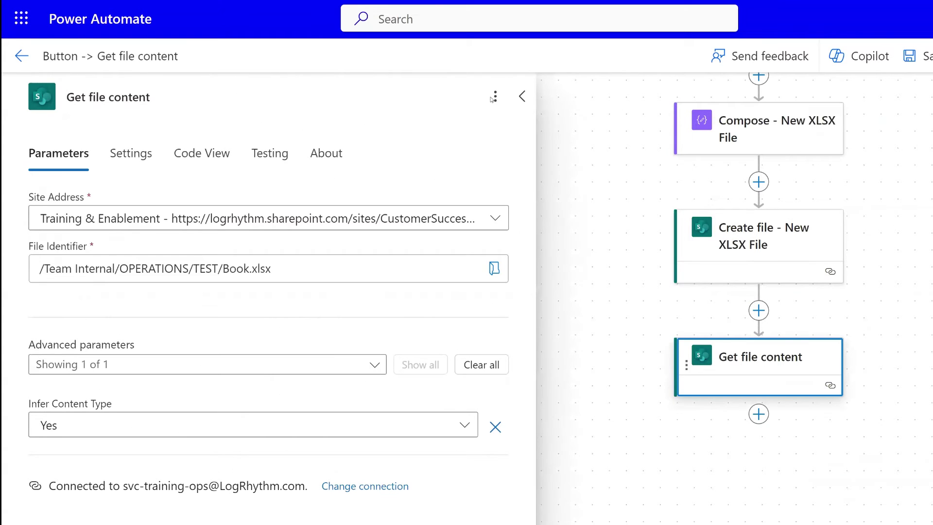
pyautogui.click(495, 96)
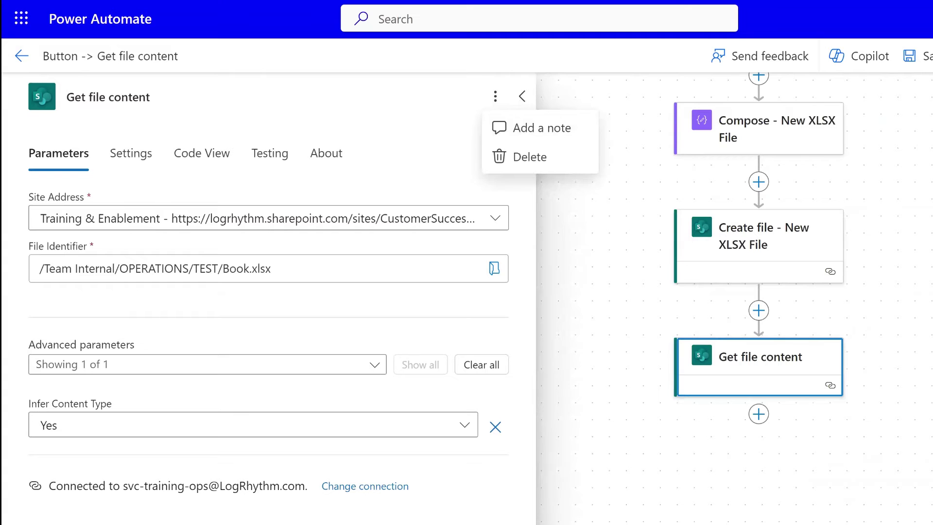
pyautogui.click(527, 164)
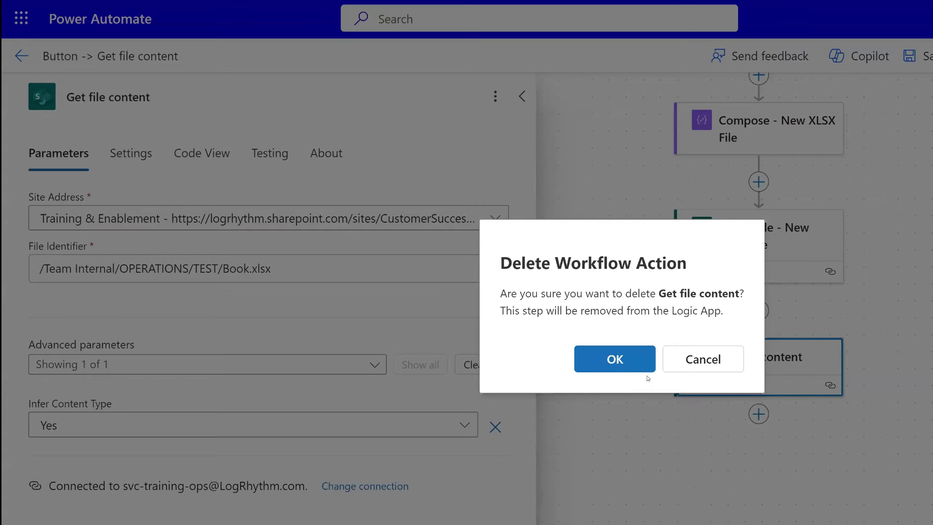
pyautogui.click(611, 360)
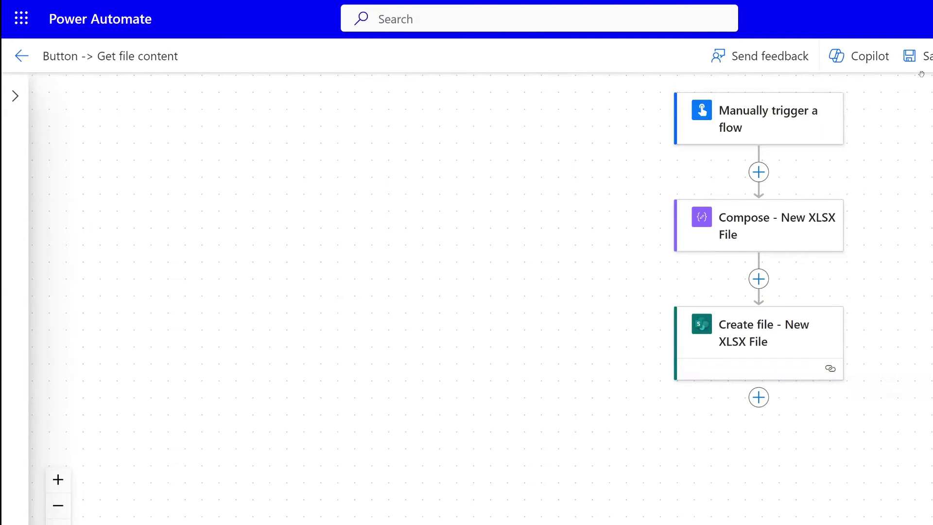
pyautogui.click(921, 58)
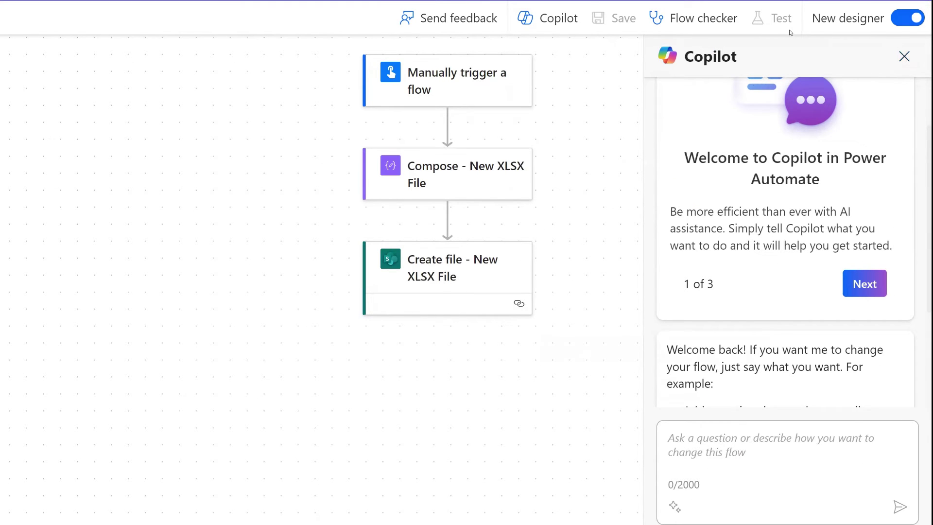
# - Run a manual test of the three-step flow and close the run confirmation
pyautogui.click(773, 20)
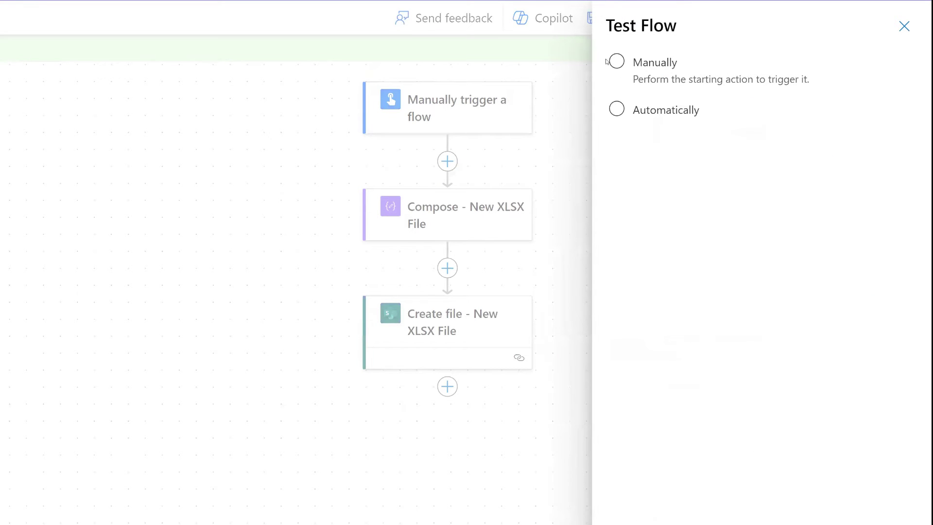
pyautogui.click(608, 62)
pyautogui.click(713, 505)
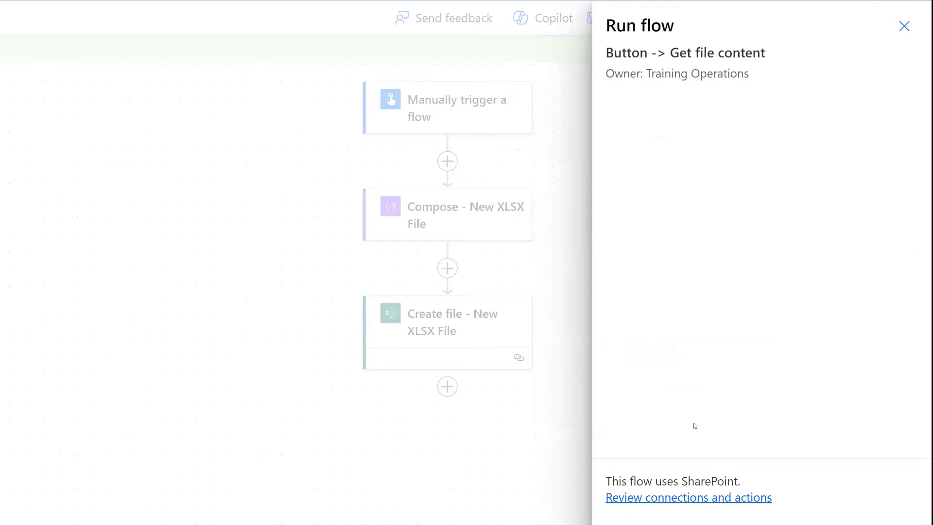
pyautogui.click(664, 508)
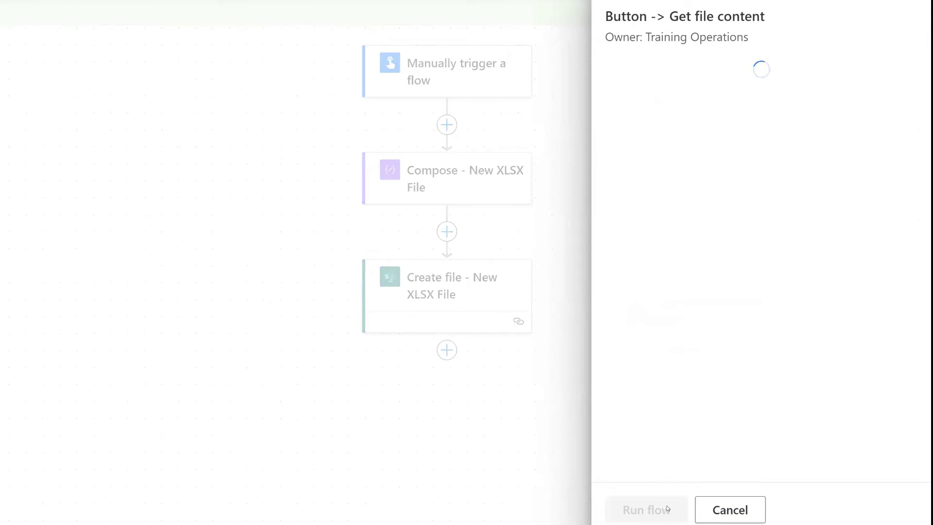
pyautogui.click(667, 518)
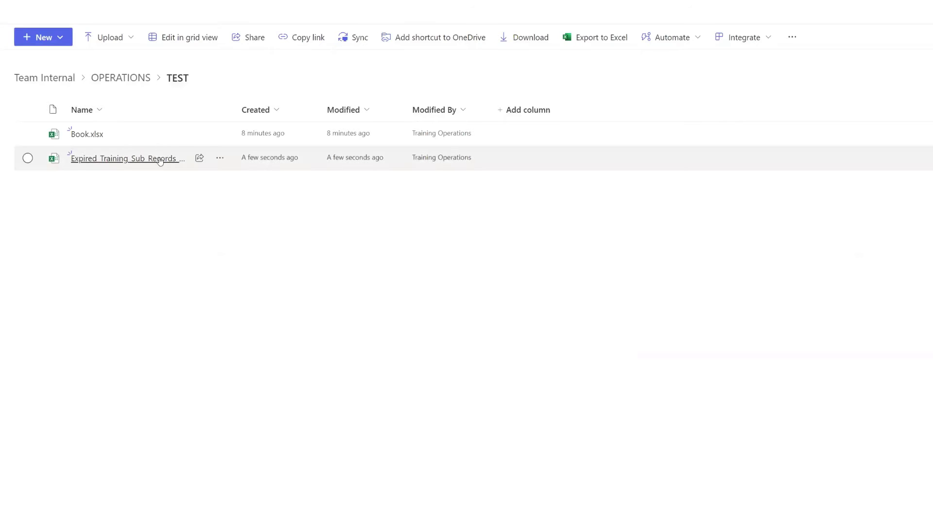
# - Widen SharePoint's Name column to show the full timestamped Expired_Training_Sub_Records_ file name
pyautogui.moveTo(182, 157)
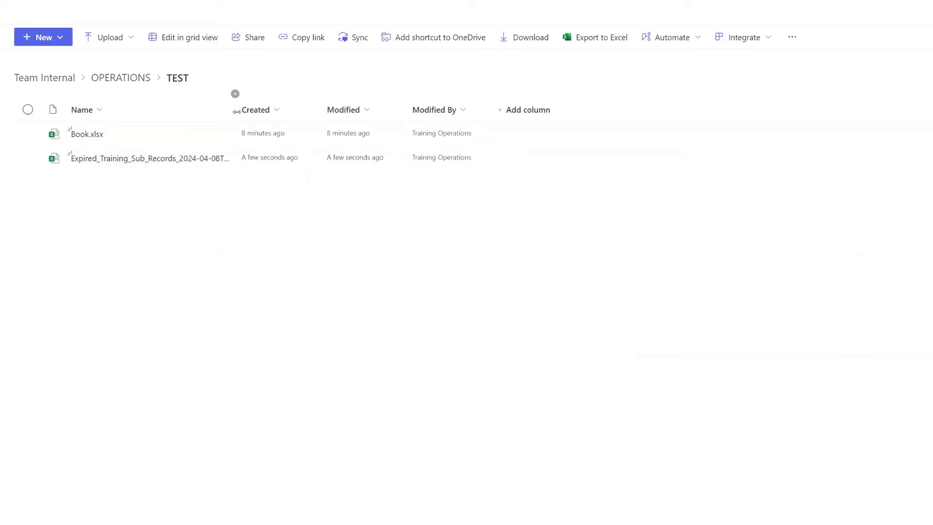
pyautogui.moveTo(235, 114); pyautogui.dragTo(380, 115)
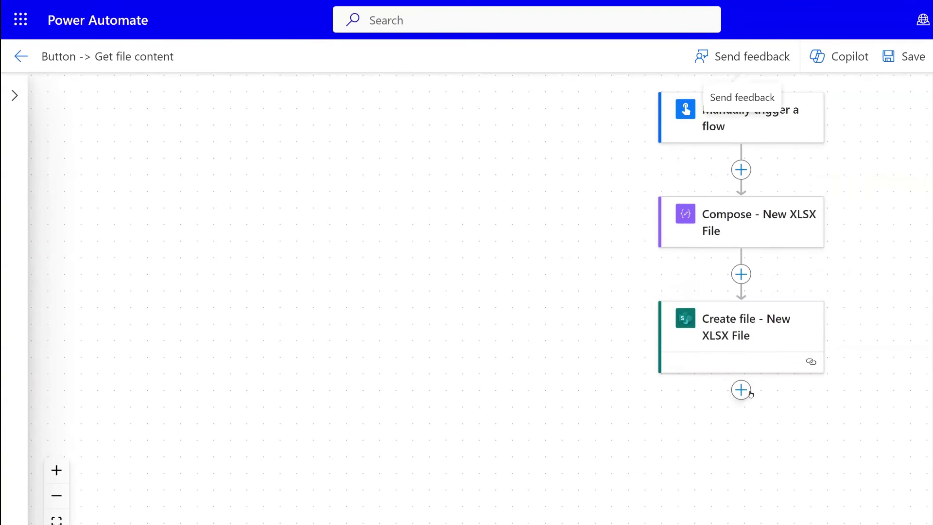
# - Add an Excel Create table action after the Create file - New XLSX File step
pyautogui.click(747, 396)
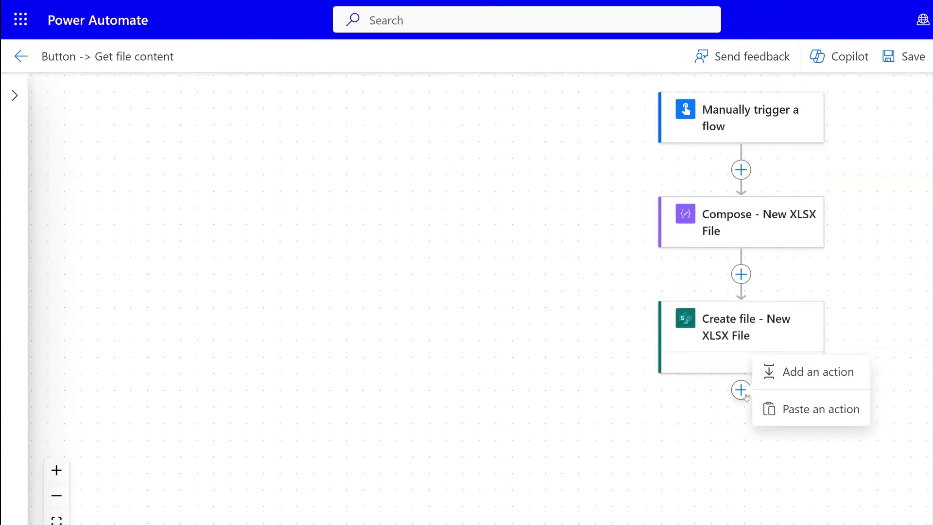
pyautogui.click(783, 371)
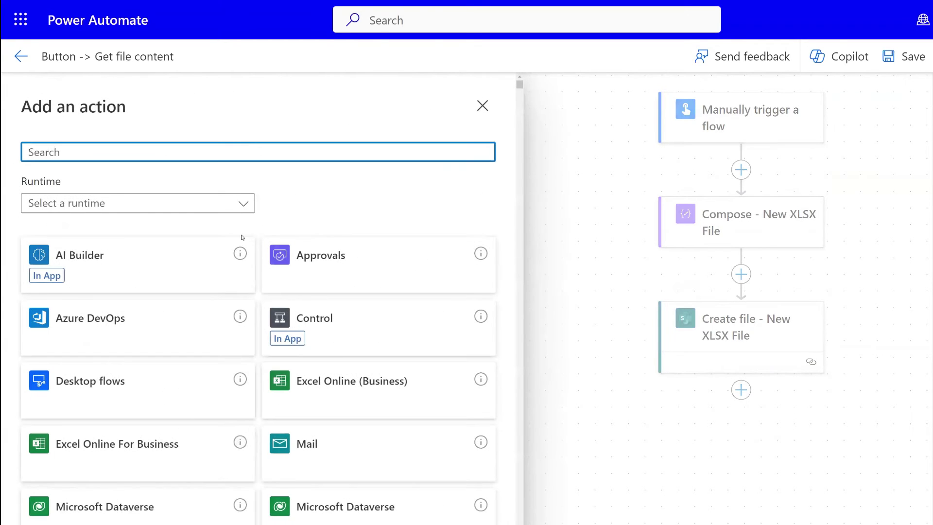
pyautogui.write('create table')
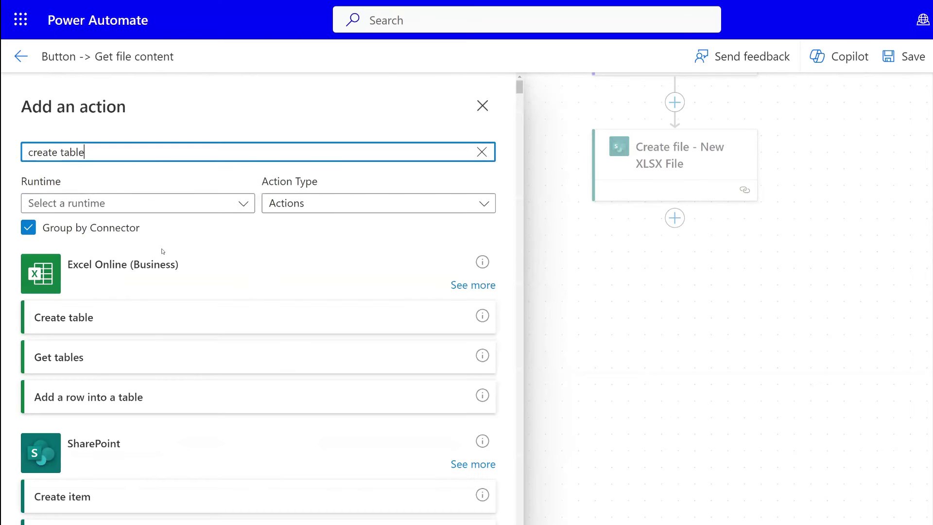
pyautogui.click(92, 317)
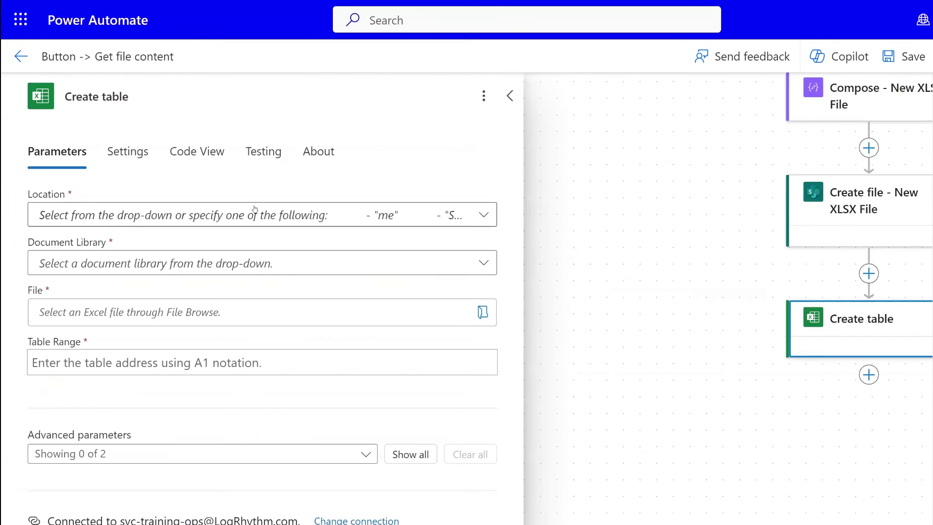
# - Set location to Training & Enablement, library to Team Internal, and File to the new file's body/Id
pyautogui.click(273, 221)
pyautogui.write('training')
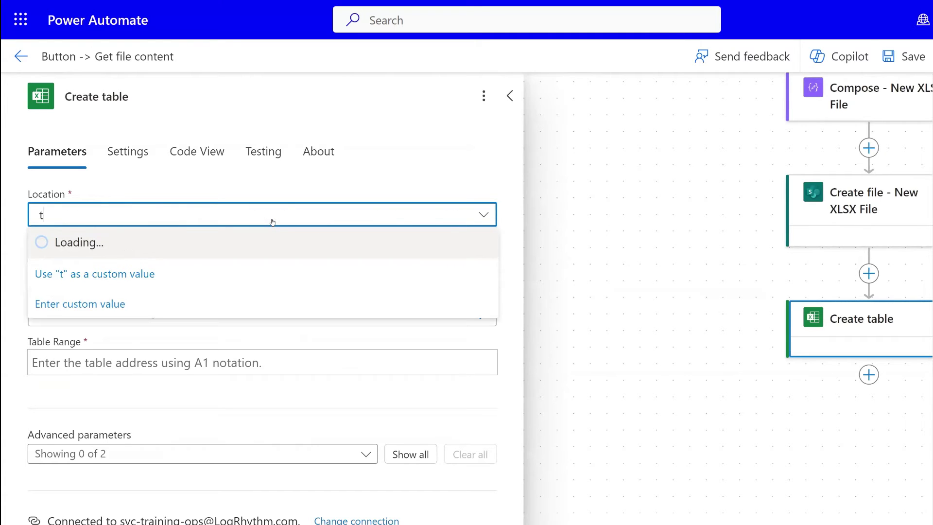
pyautogui.click(249, 263)
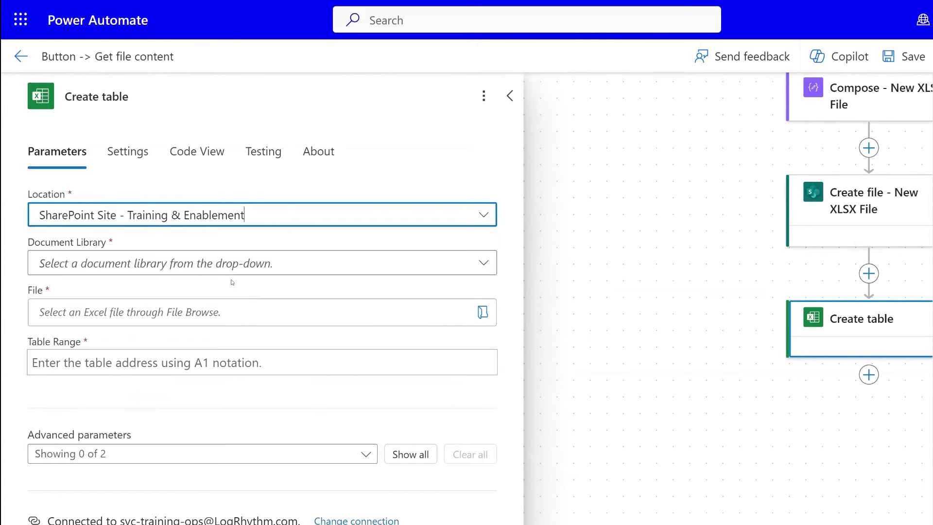
pyautogui.click(117, 265)
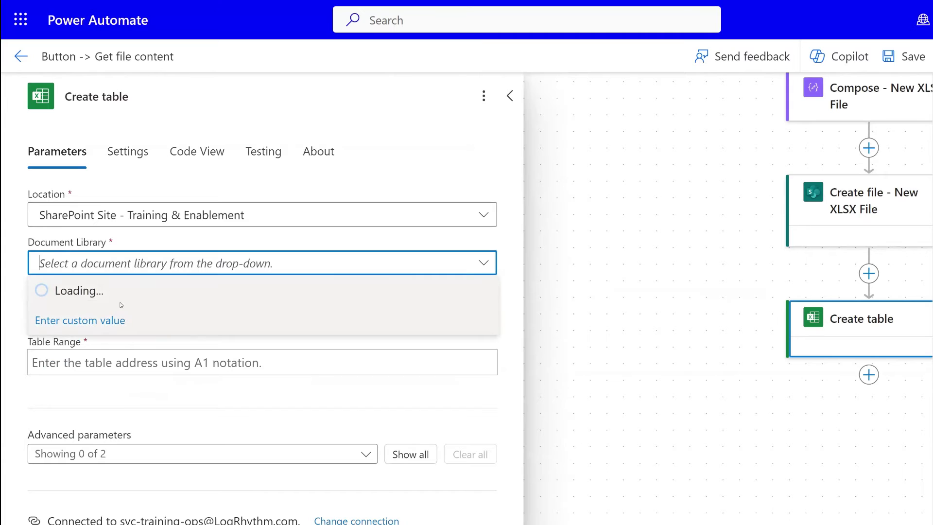
pyautogui.click(96, 319)
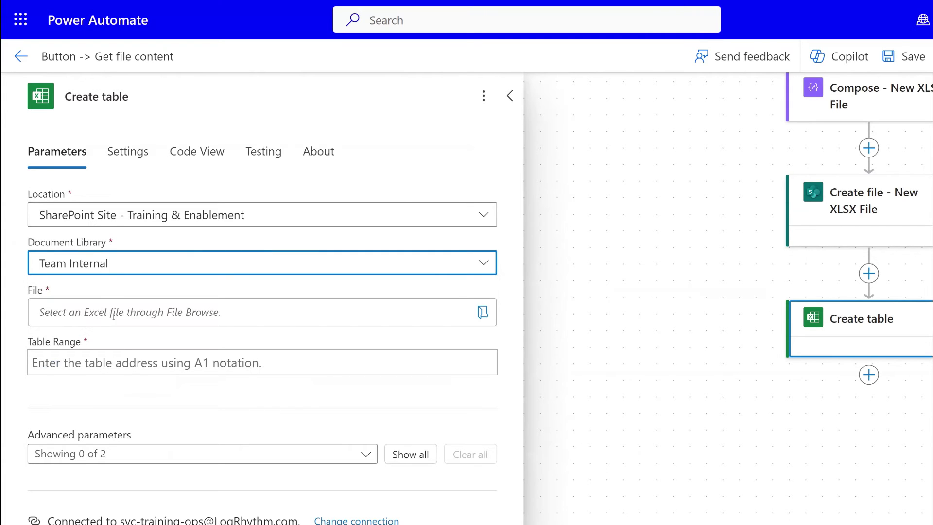
pyautogui.click(113, 315)
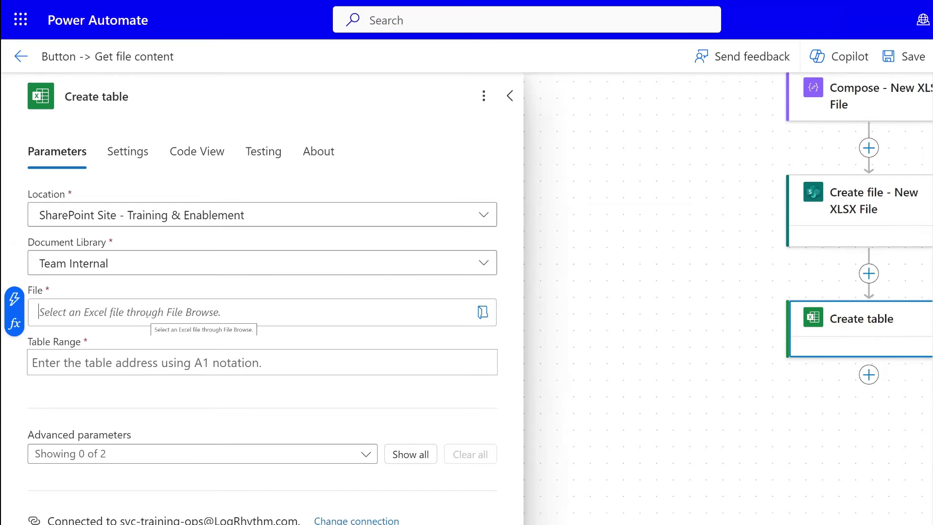
pyautogui.click(13, 300)
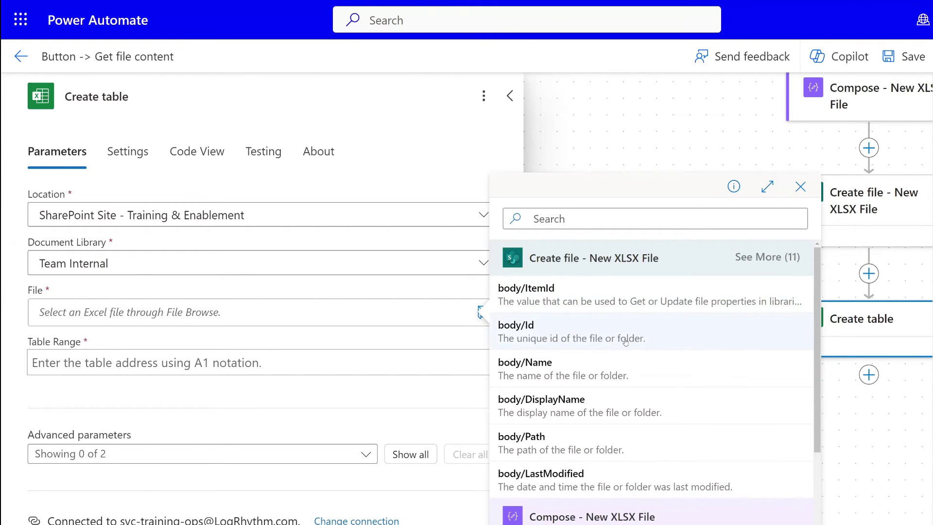
pyautogui.click(649, 340)
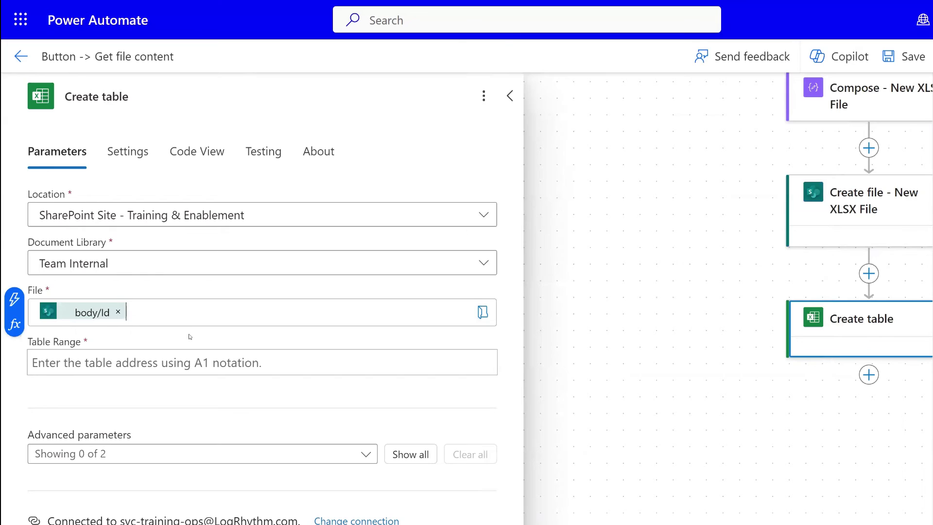
# - Enter A1:C1 as the Create table range
pyautogui.click(205, 362)
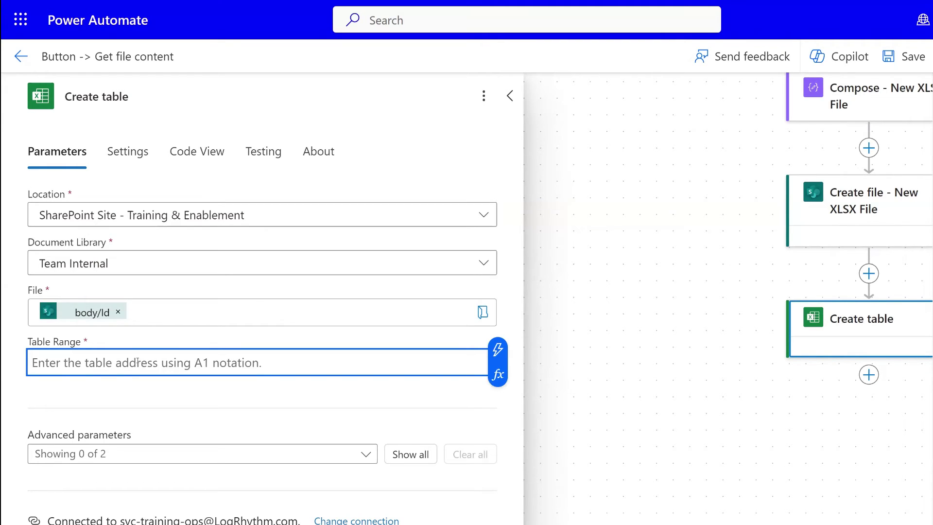
pyautogui.write('A')
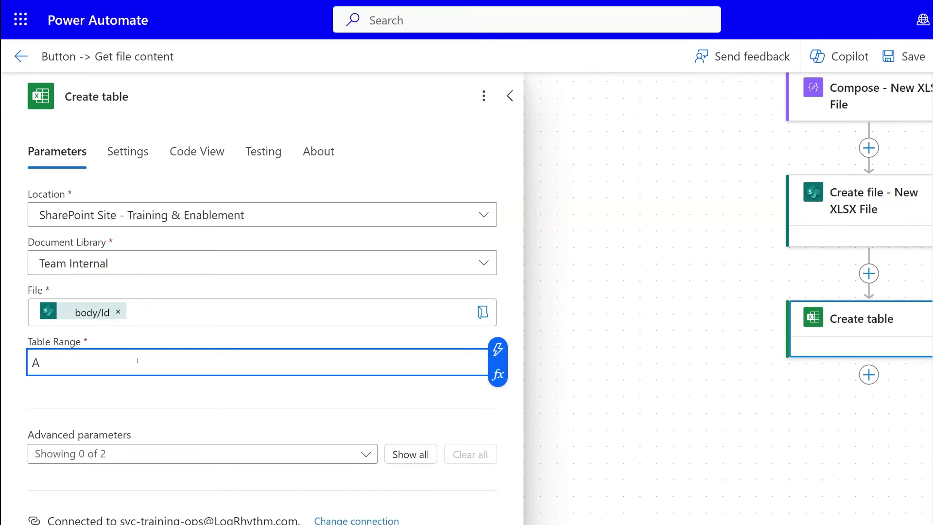
pyautogui.write('1:C1')
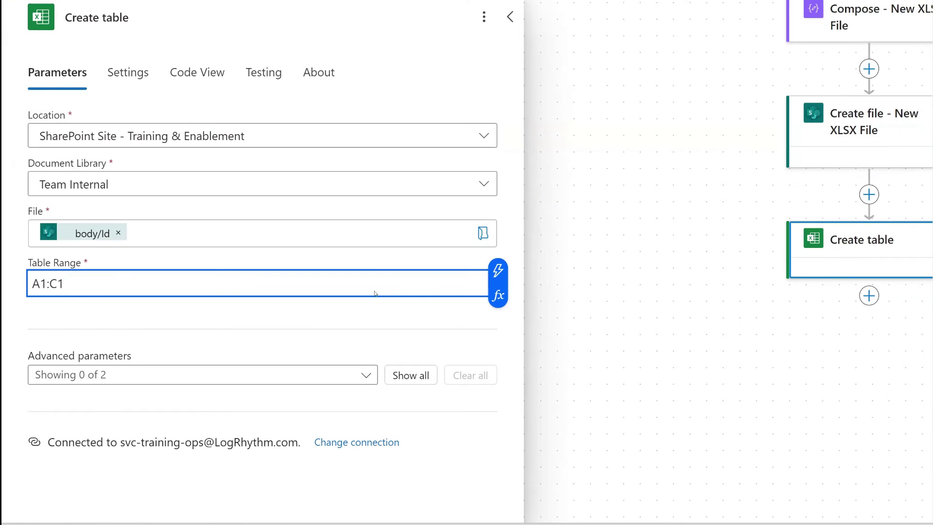
# - Name the table Table1 under the advanced parameters
pyautogui.click(415, 375)
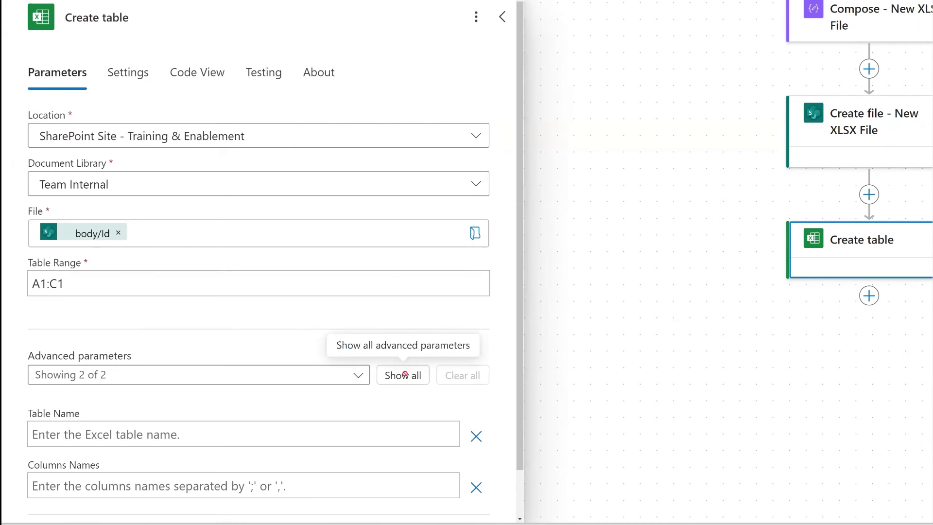
pyautogui.click(147, 439)
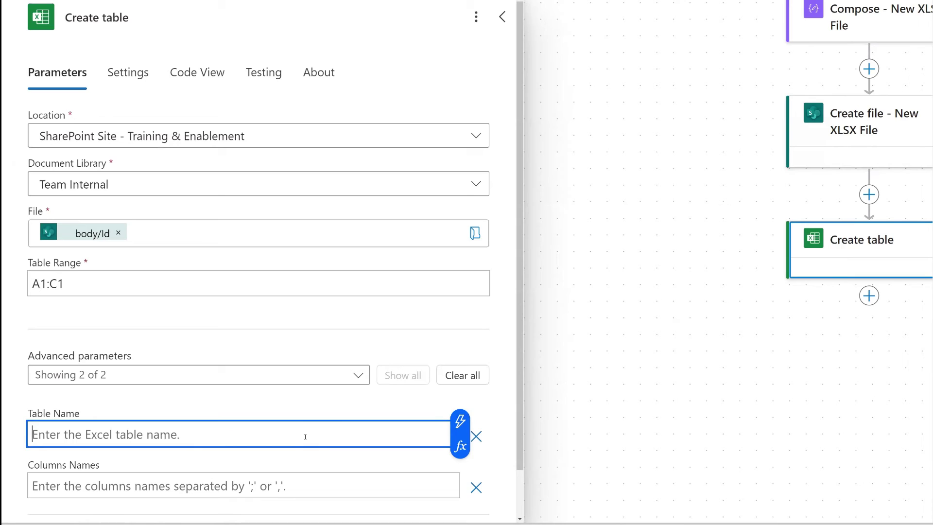
pyautogui.write('Tab')
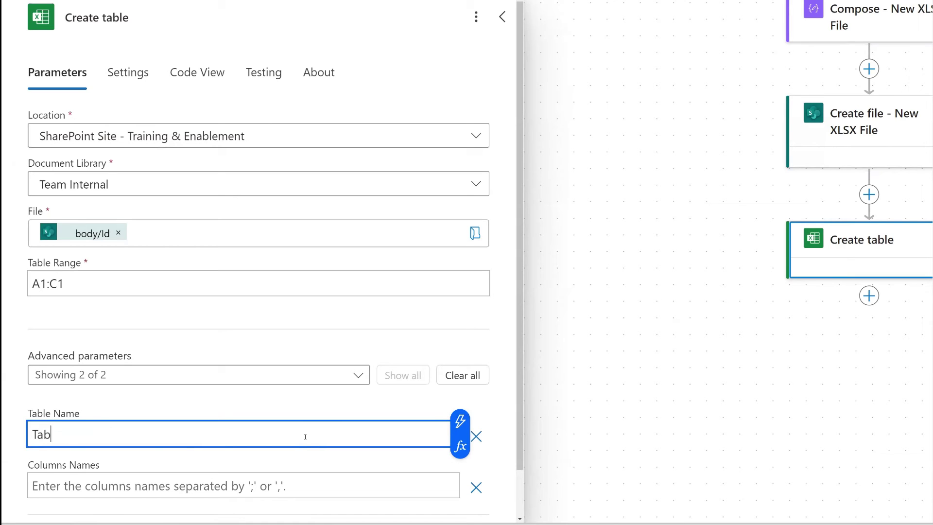
pyautogui.write('le1')
pyautogui.scroll(-1, 456, 368)
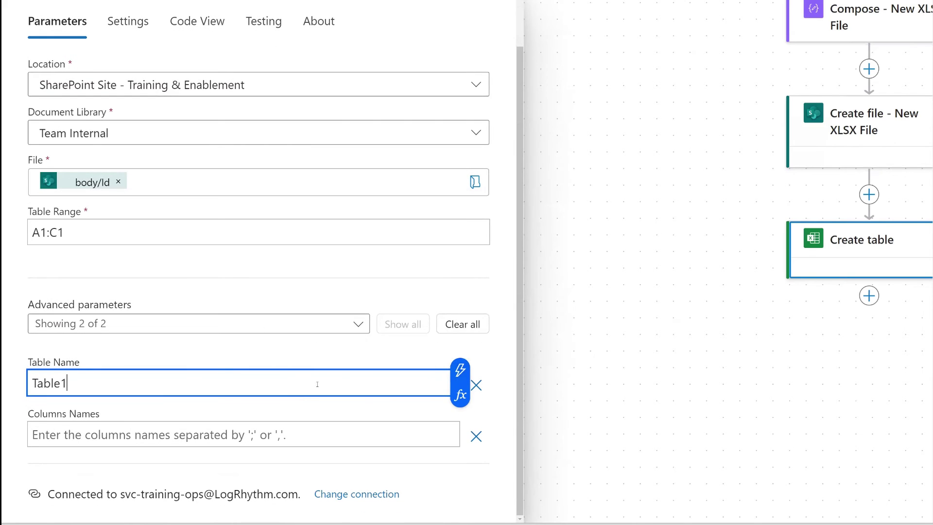
# - Enter column names RecordID,Account,Currency and save the flow
pyautogui.click(241, 432)
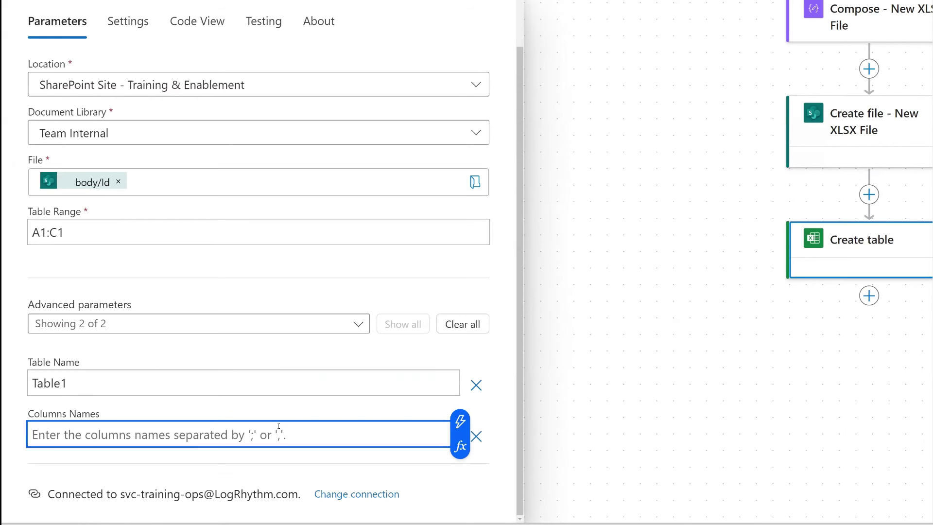
pyautogui.write('A')
pyautogui.press('BackSpace')
pyautogui.write('RecordID')
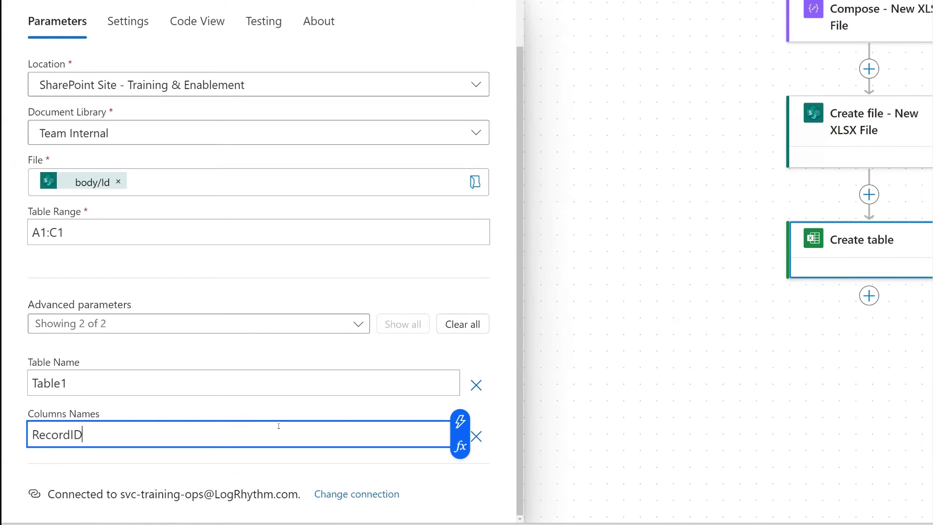
pyautogui.write(',Account,Curren')
pyautogui.press('BackSpace')
pyautogui.write('ency')
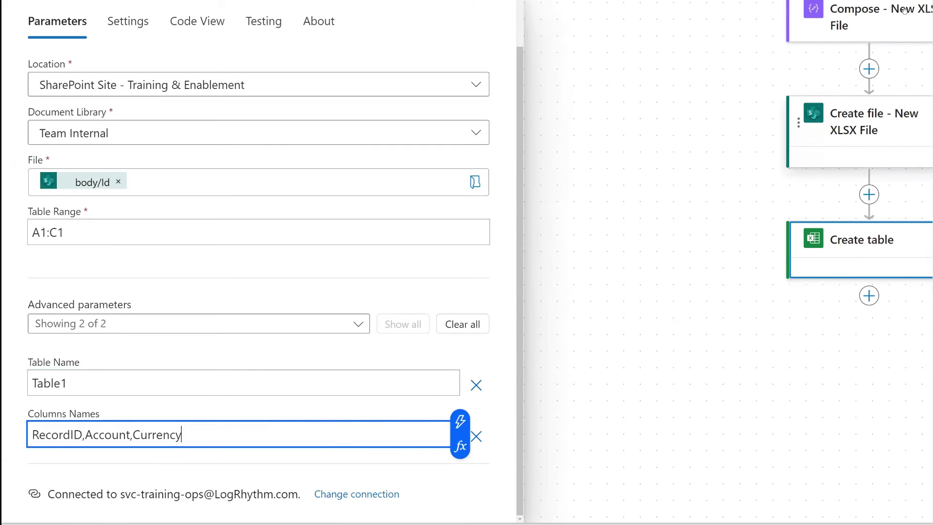
pyautogui.hotkey('ctrl', 's')
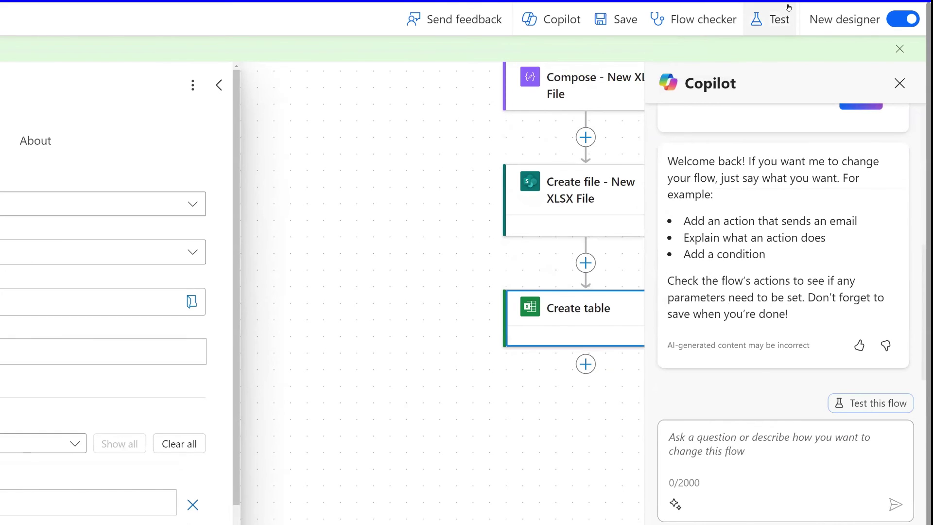
# - Trigger a manual test run, accepting the SharePoint and Excel connections, and close the confirmation
pyautogui.click(779, 20)
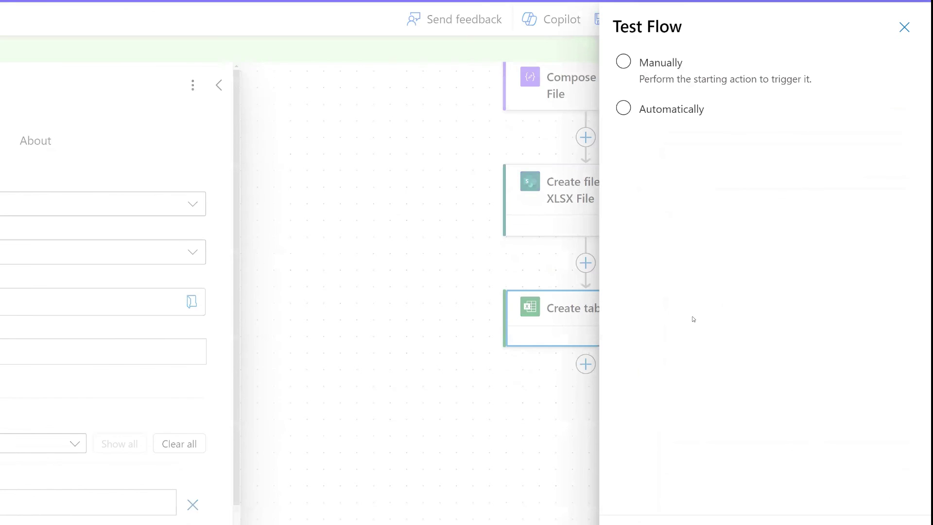
pyautogui.click(631, 68)
pyautogui.click(649, 474)
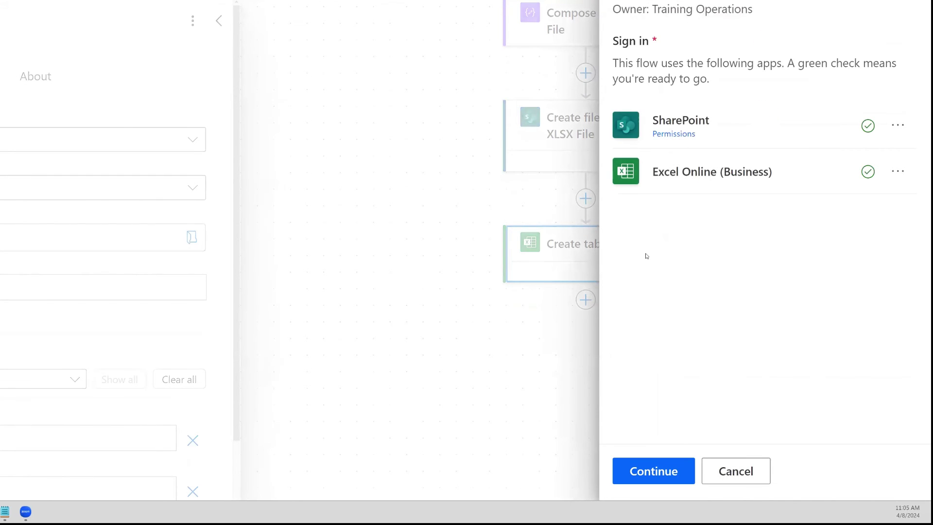
pyautogui.click(663, 479)
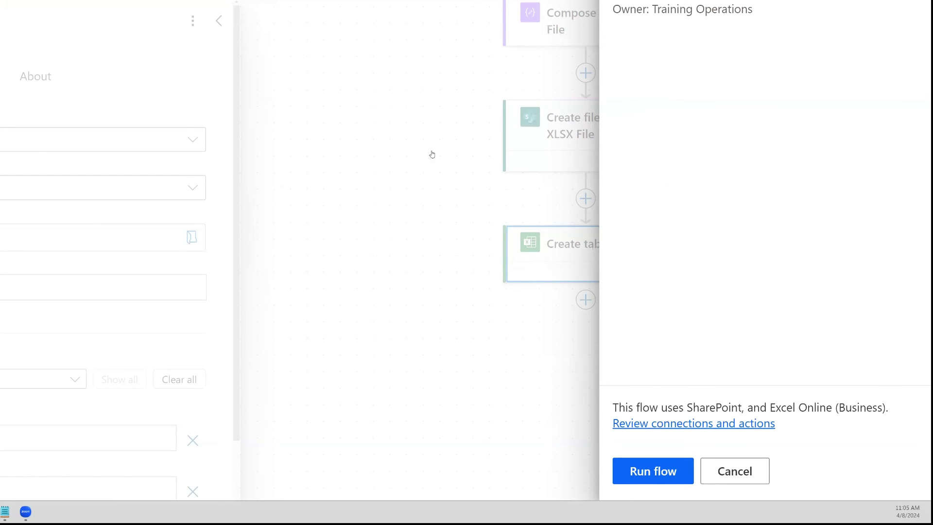
pyautogui.click(650, 470)
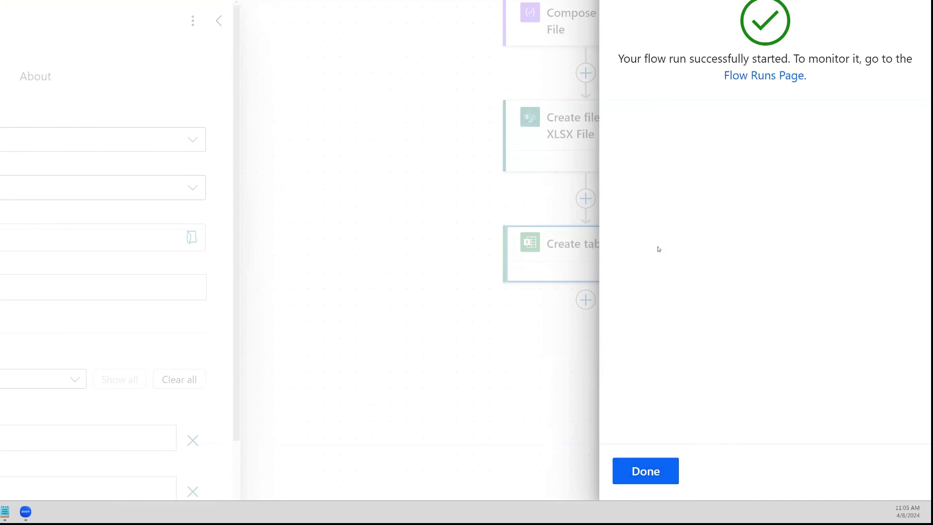
pyautogui.click(649, 470)
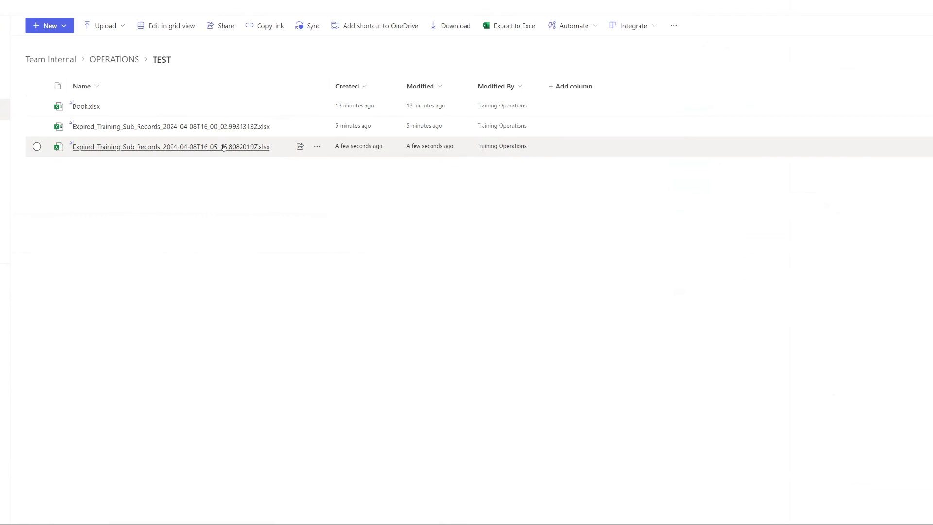
# - Open the newest timestamped Expired_Training_Sub_Records .xlsx workbook in the TEST folder
pyautogui.moveTo(223, 147)
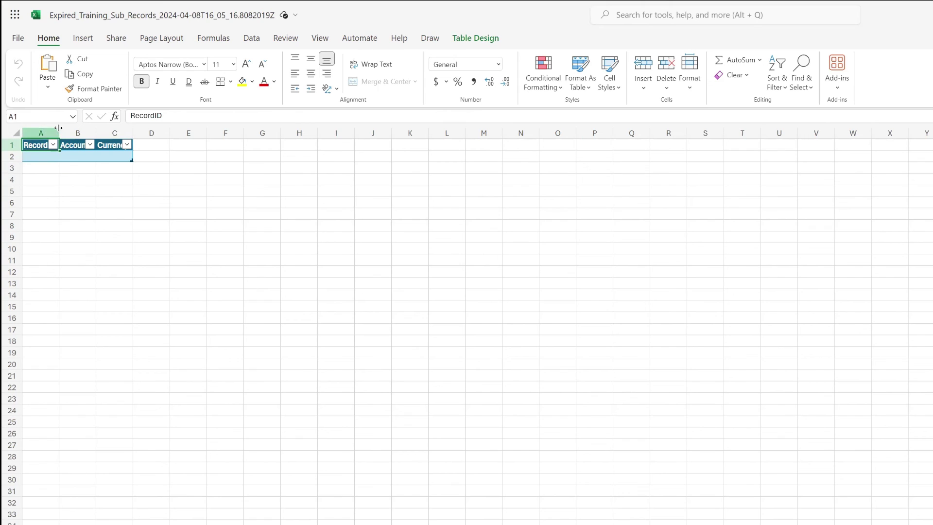
# - Auto-fit columns A, B and C to the RecordID, Account and Currency headers
pyautogui.doubleClick(58, 128)
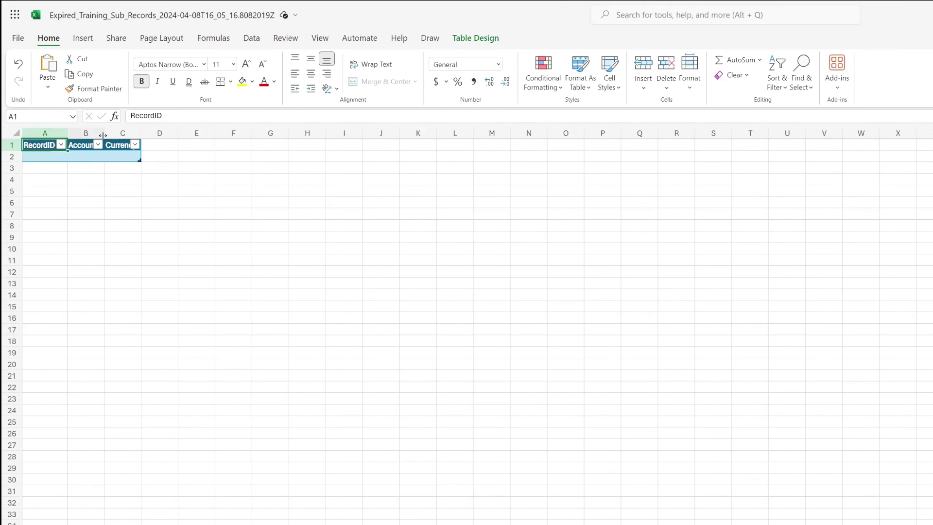
pyautogui.doubleClick(103, 138)
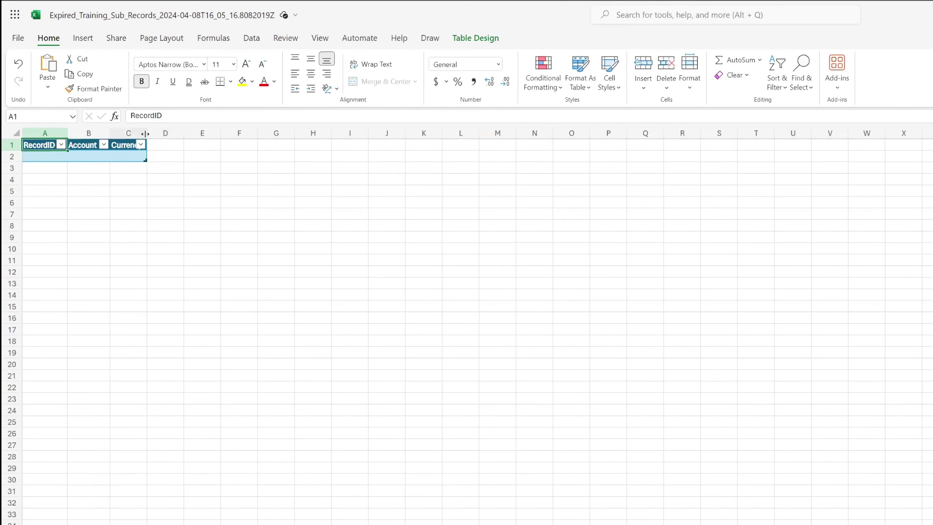
pyautogui.doubleClick(147, 131)
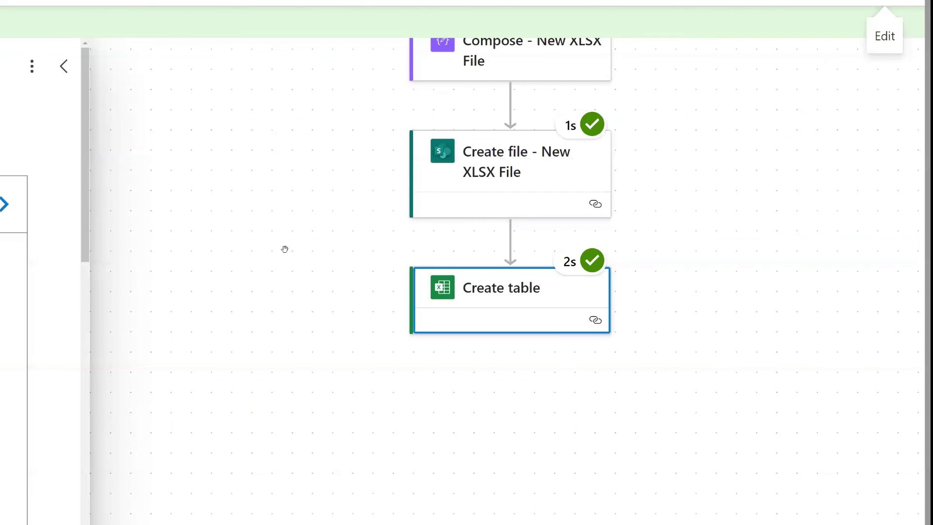
# - Scroll up the run view to see all four flow steps with green checks
pyautogui.scroll(2, 283, 250)
pyautogui.scroll(1, 284, 250)
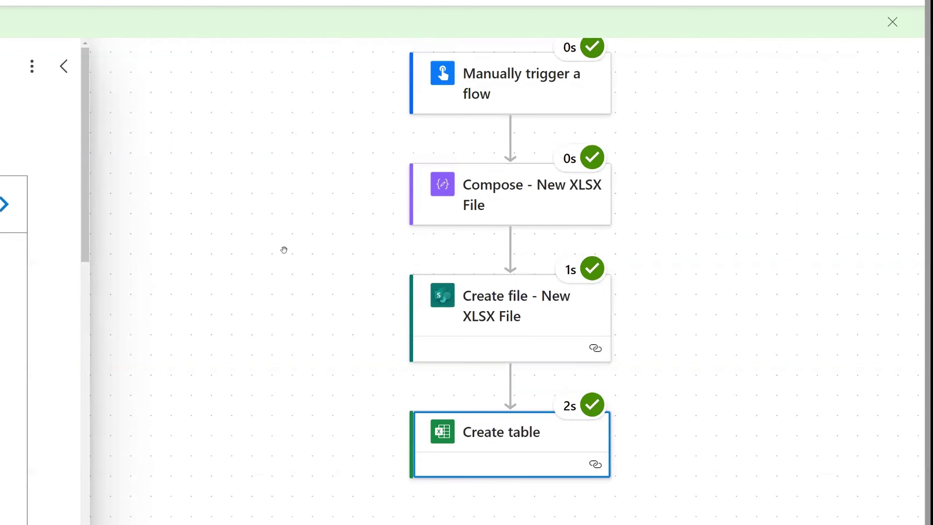